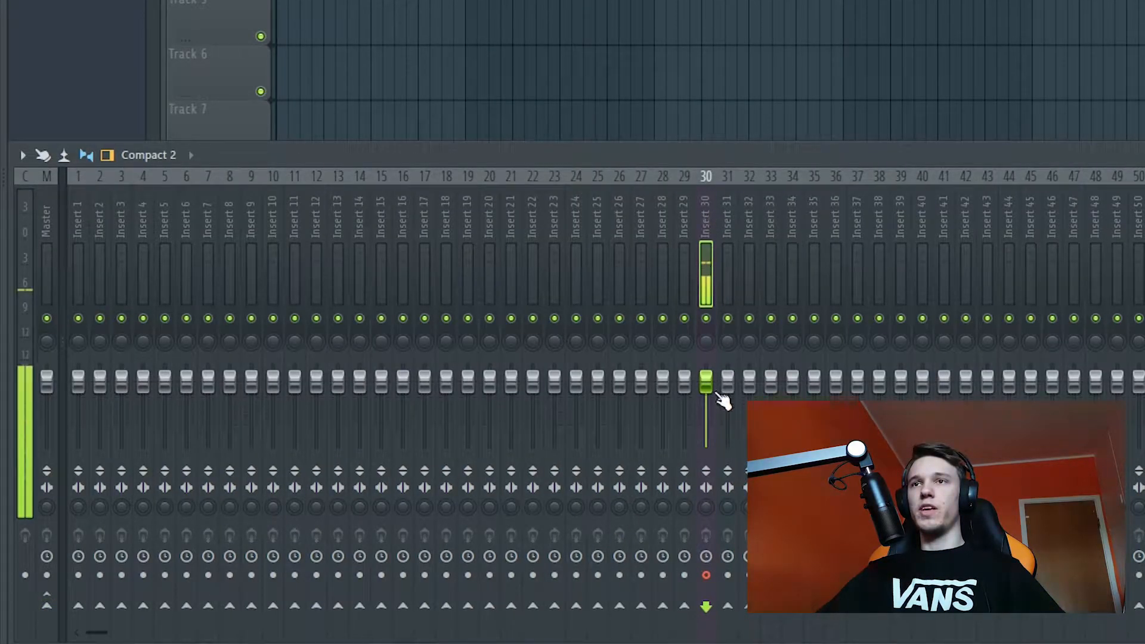
Step: Load Edison into the first effect slot of mixer insert 30 and record a series of beatbox sounds
left_click(1017, 352)
mouse_move(1034, 353)
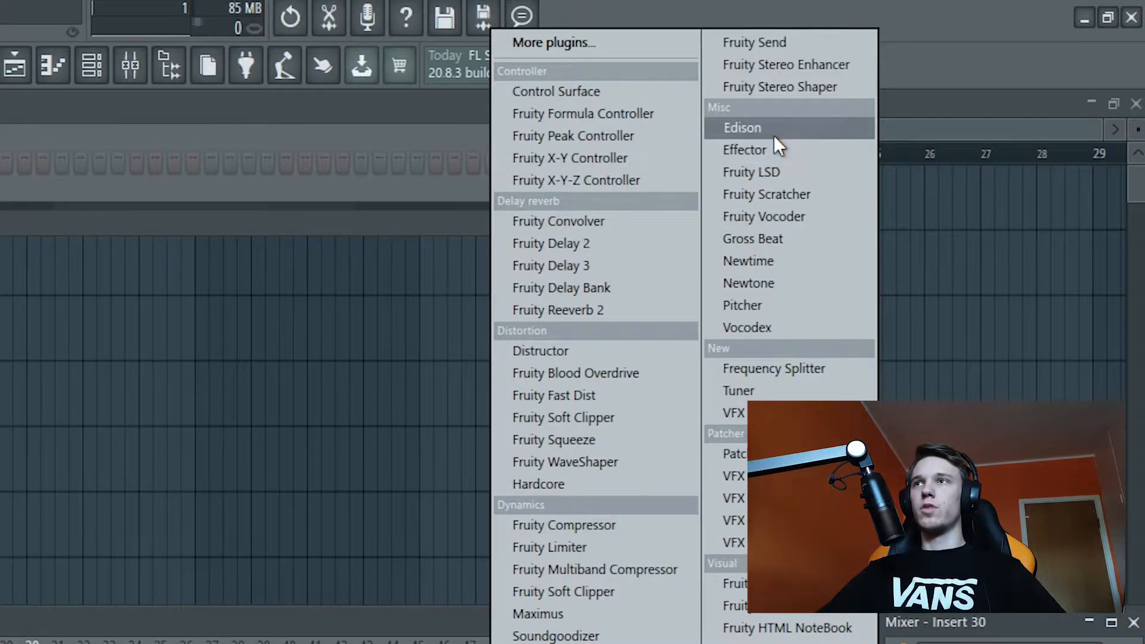
left_click(773, 132)
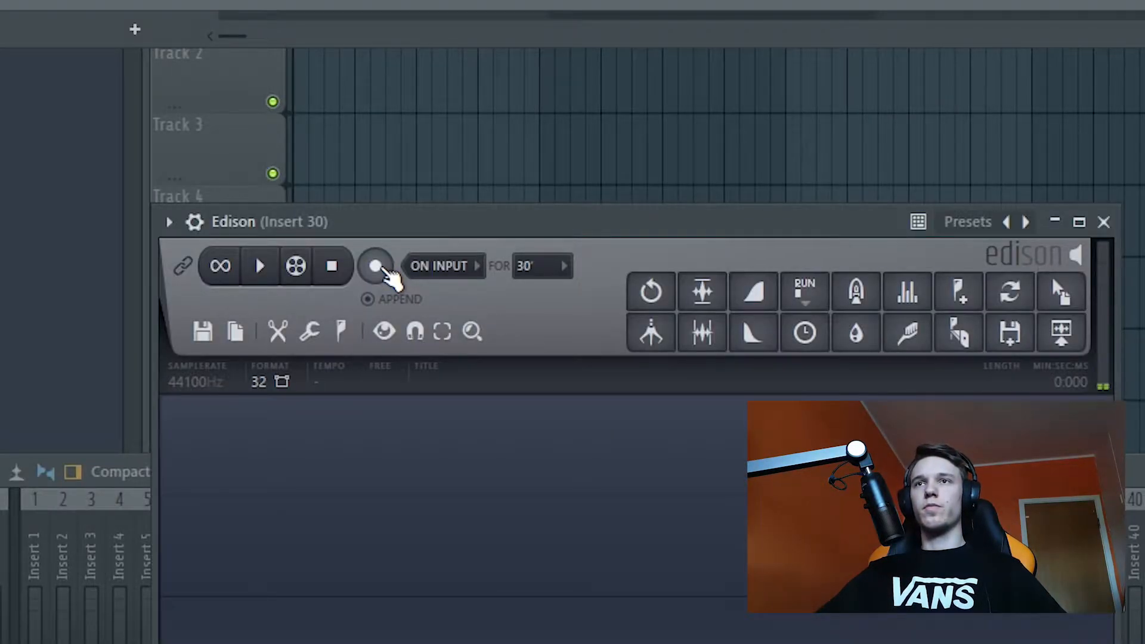
left_click(351, 224)
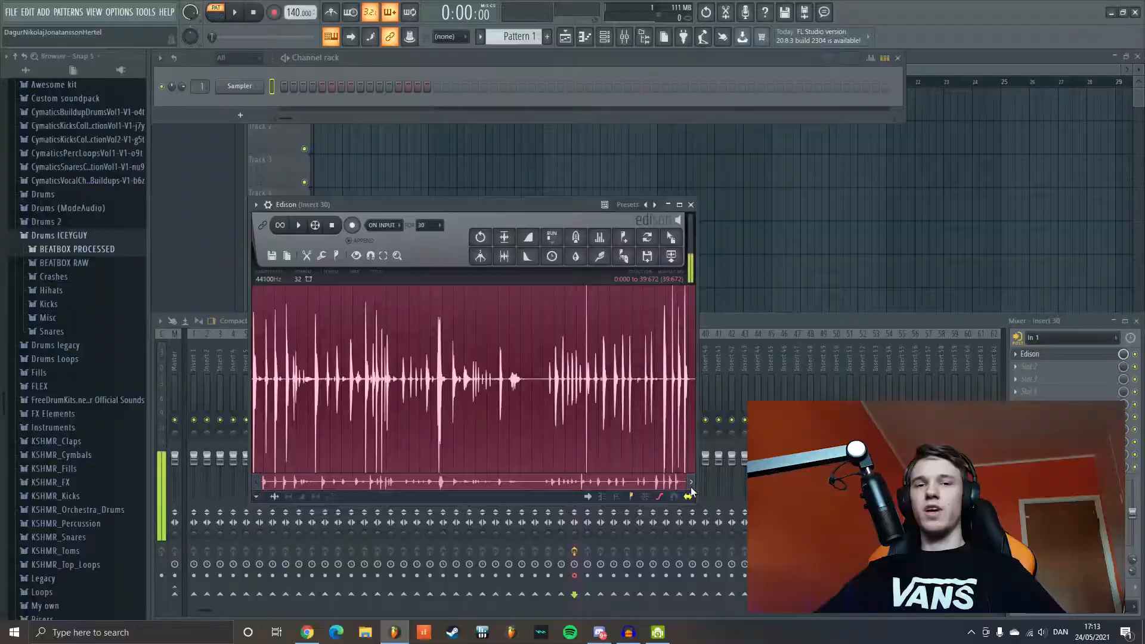
Step: Zoom in on the start of the Edison recording and set insert 30's audio input to none
left_click(687, 497)
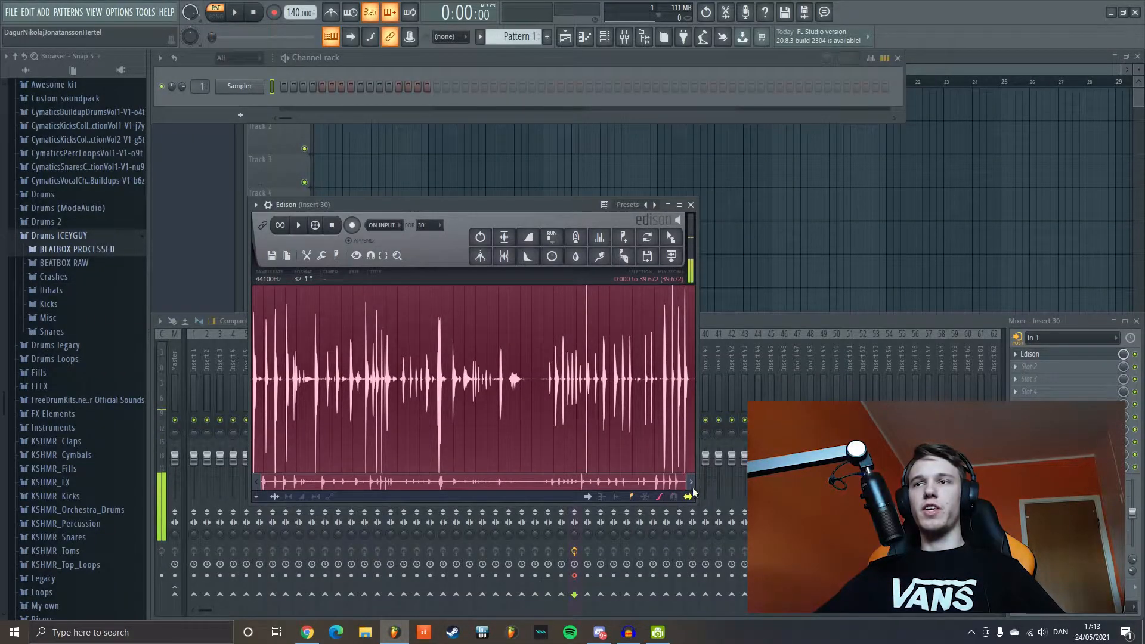
left_click_drag(690, 489, 679, 489)
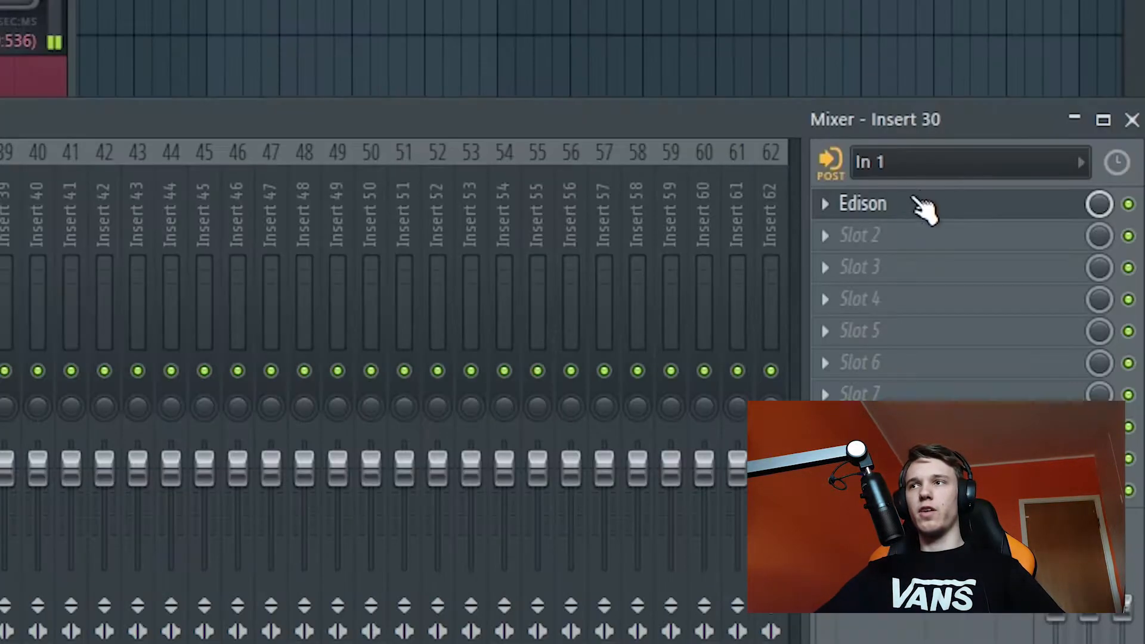
left_click(927, 164)
left_click(911, 343)
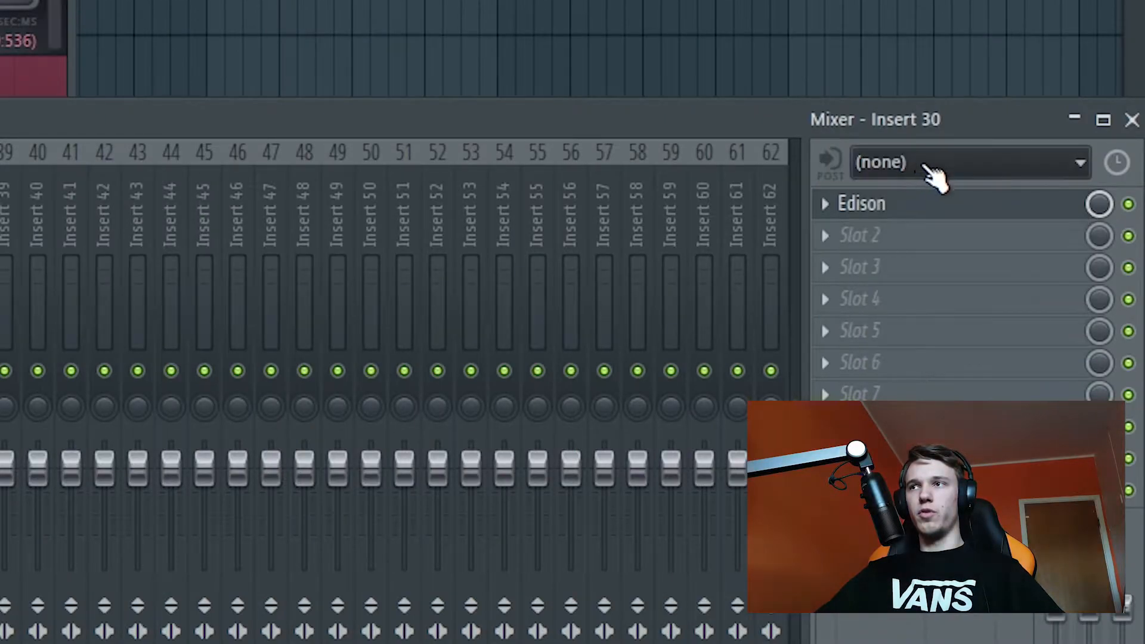
Step: Select the individual beatbox hits in the Edison recording and place them as separate audio clips on playlist Track 1
left_click(909, 202)
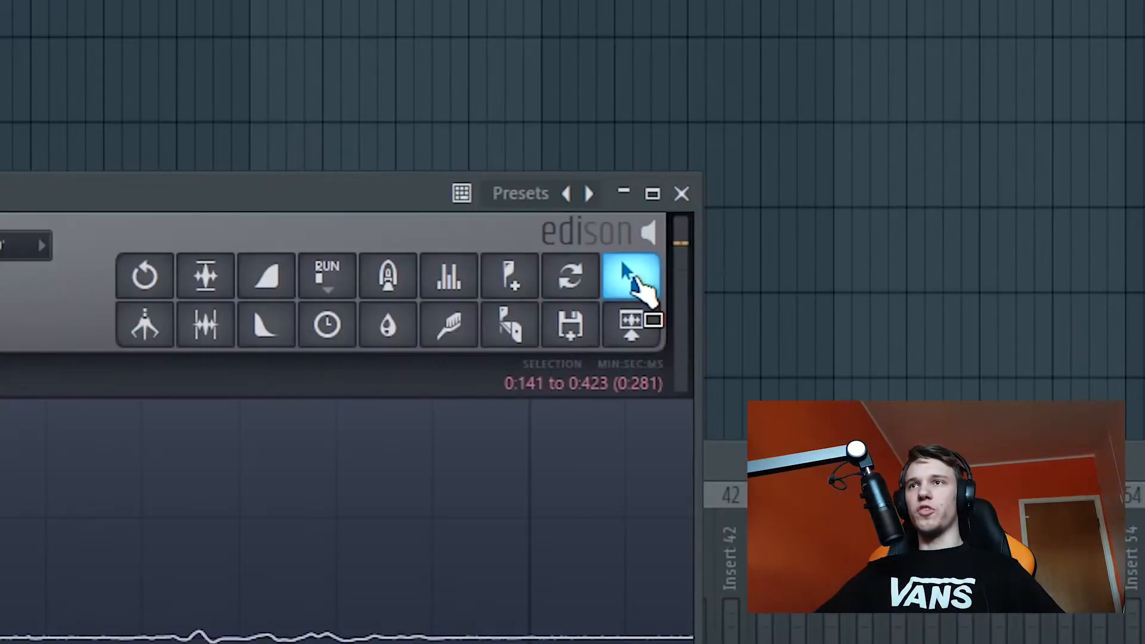
left_click_drag(635, 279, 783, 287)
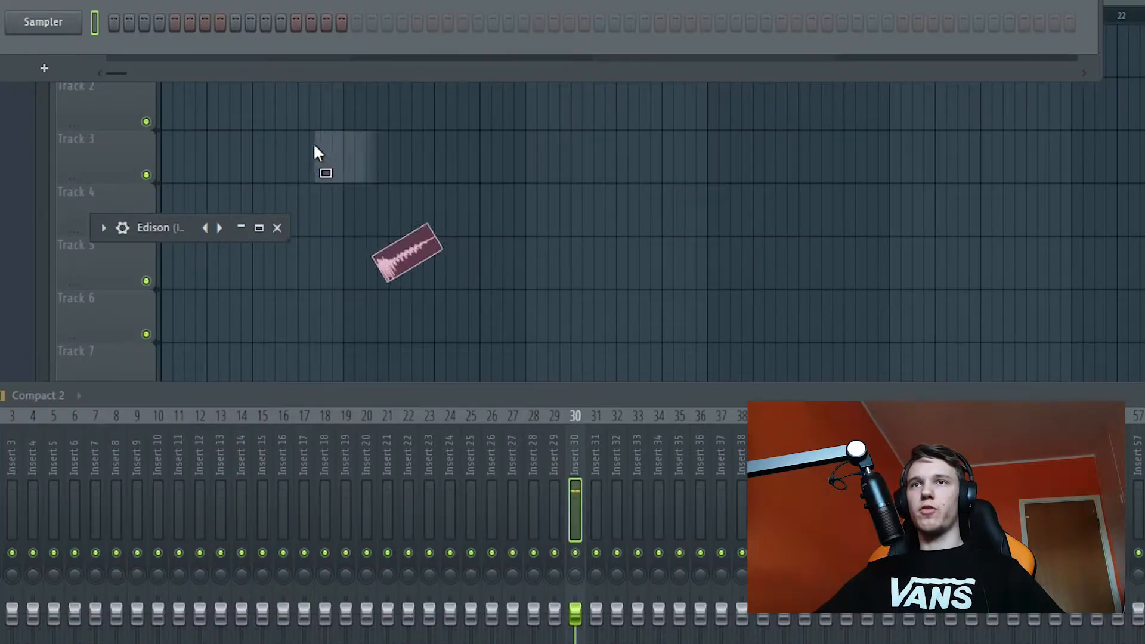
left_click_drag(322, 160, 304, 119)
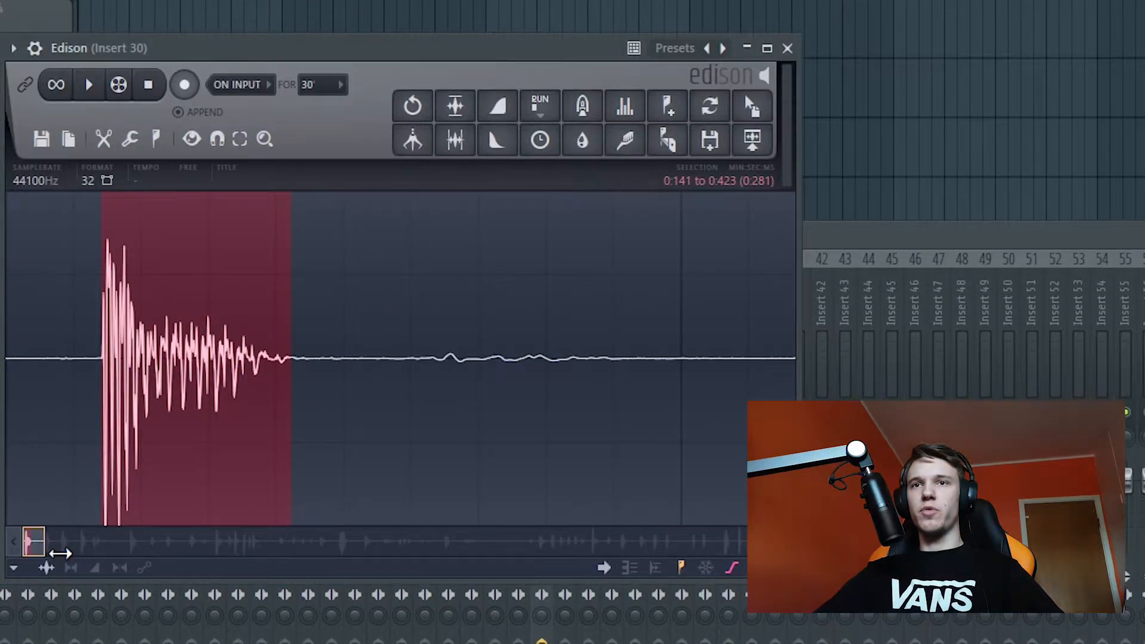
left_click_drag(60, 553, 217, 559)
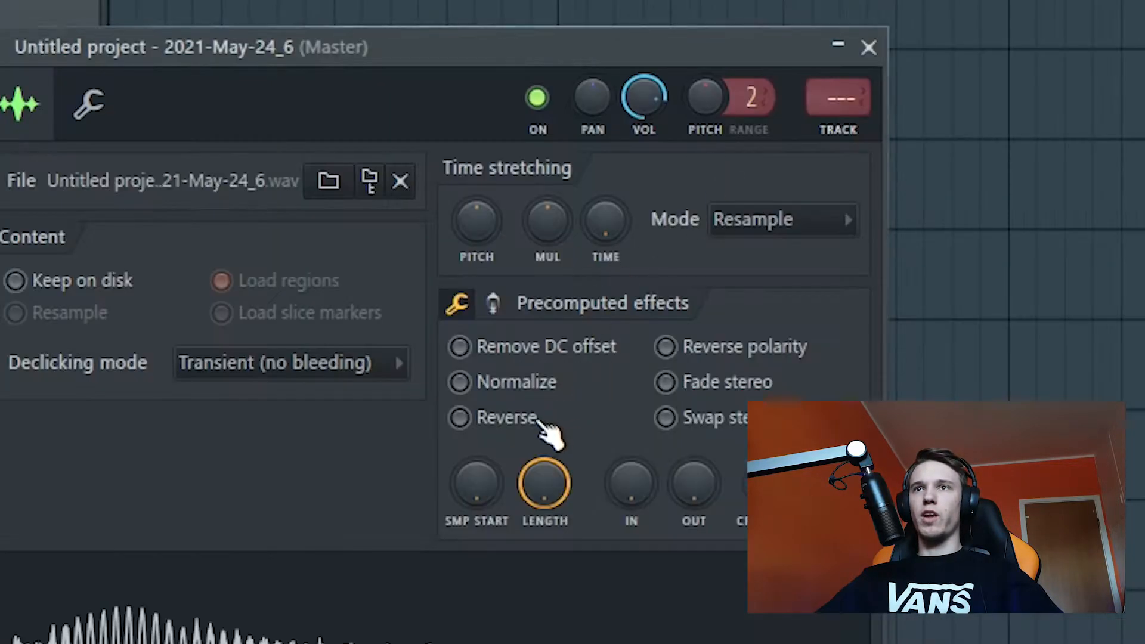
Step: Normalize the beatbox clips in their sample settings and play back the row of clips on Track 1
left_click(460, 332)
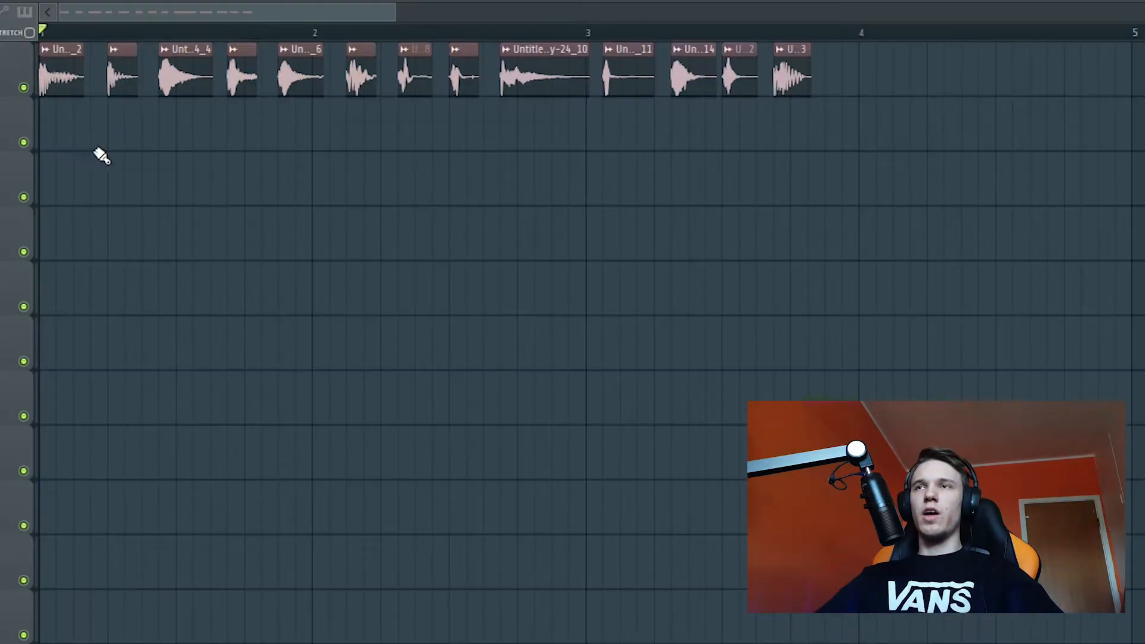
scroll(33, 236, "up", 3)
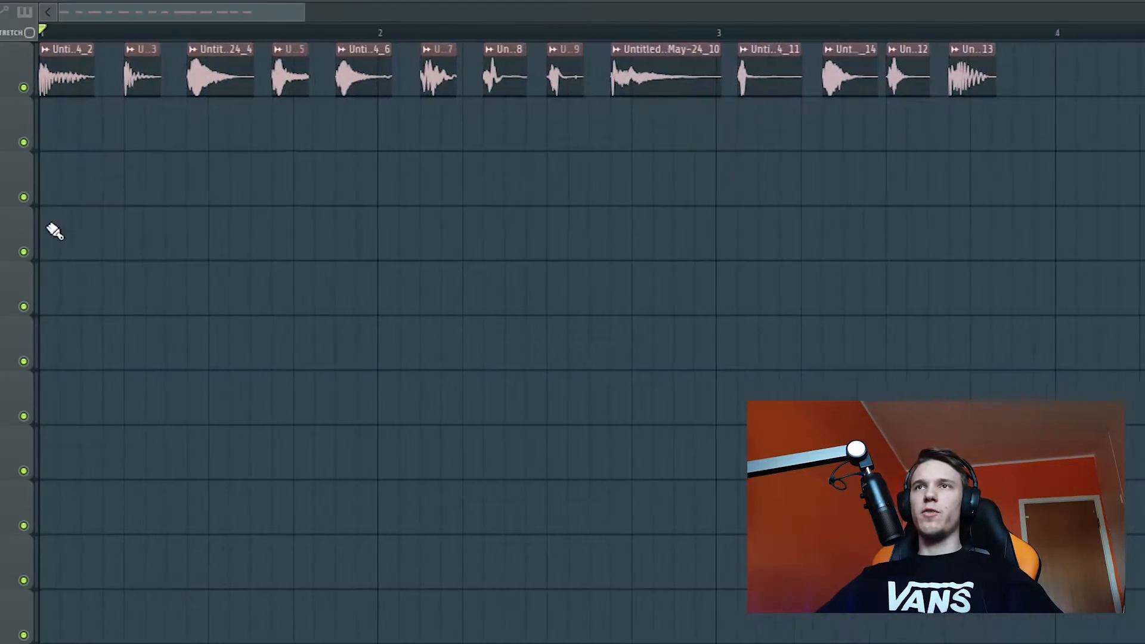
key("space")
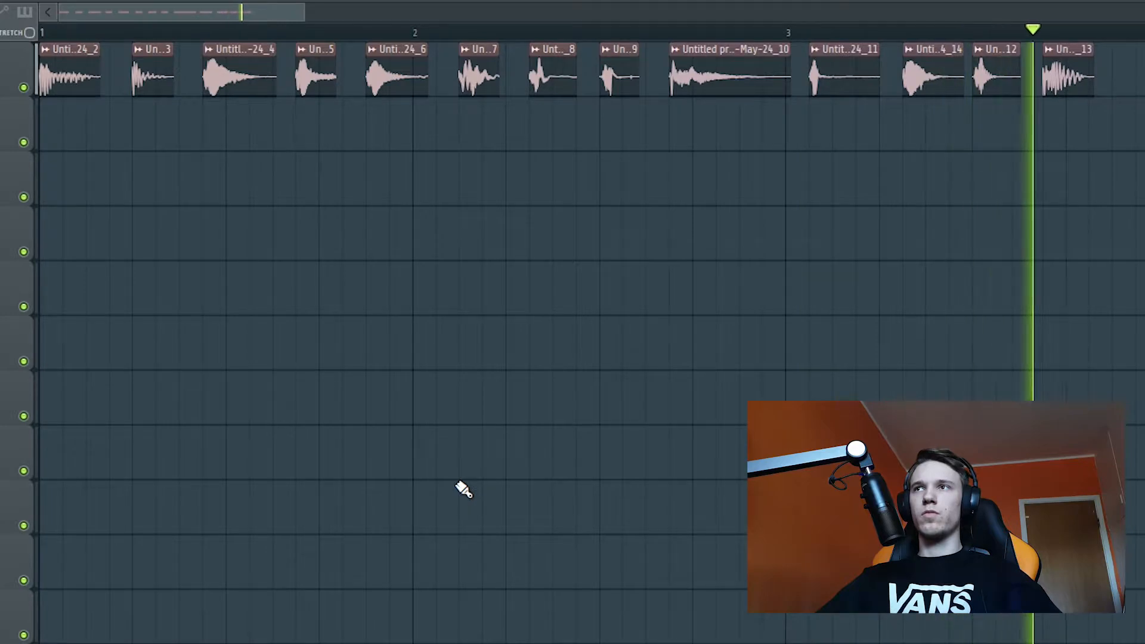
key("space")
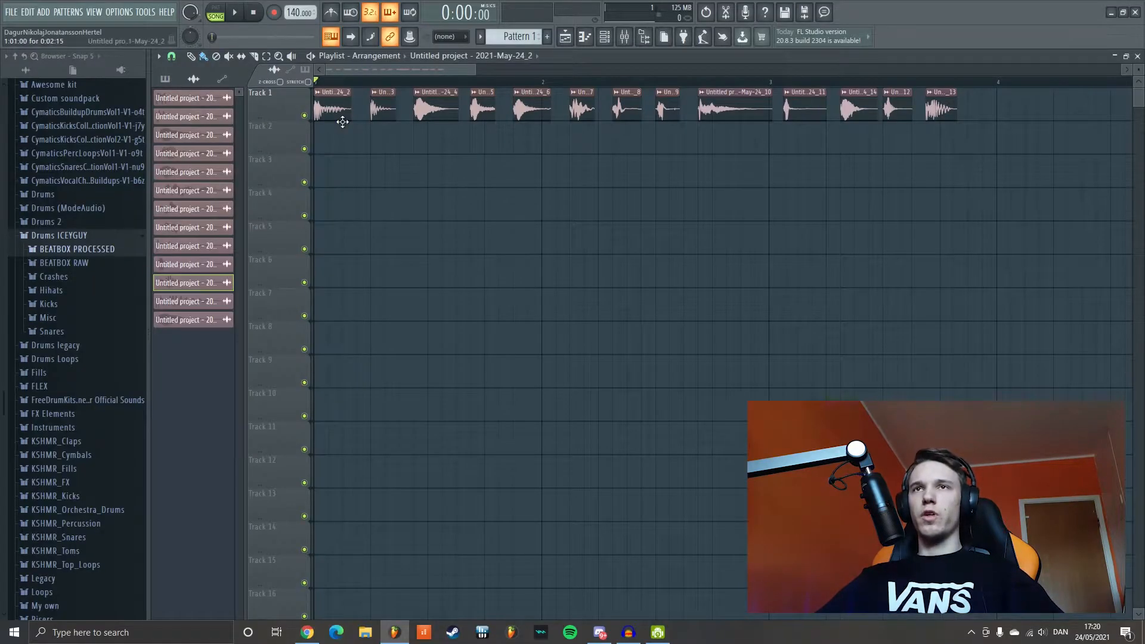
Step: Open the first clip's sample settings and route the thirteen clips to mixer tracks 1 to 13
double_click(342, 119)
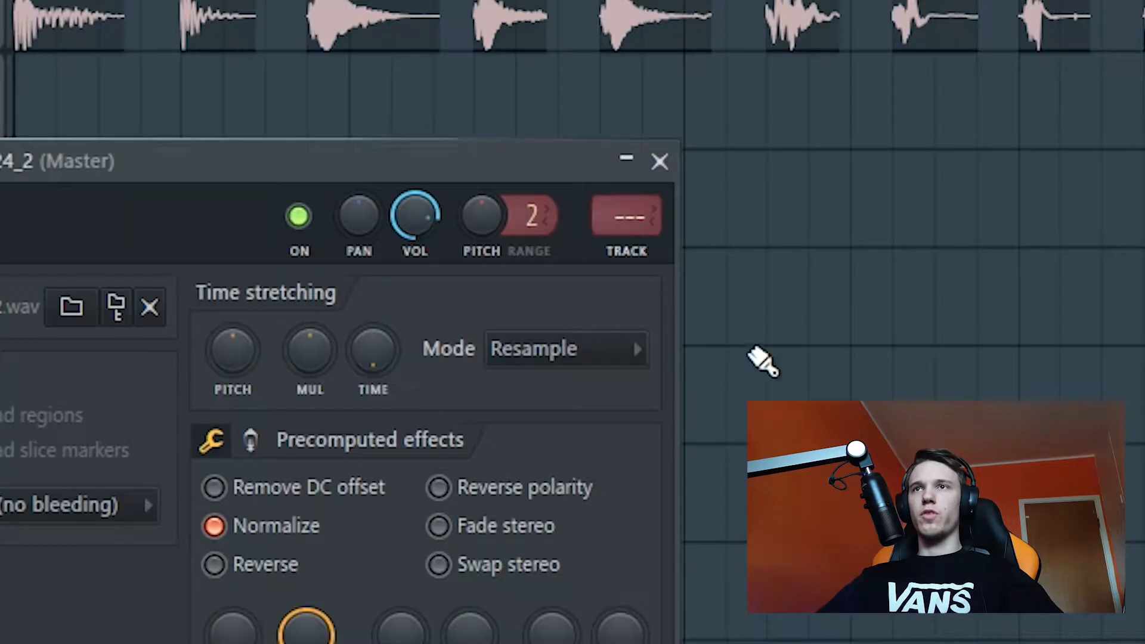
left_click(637, 260)
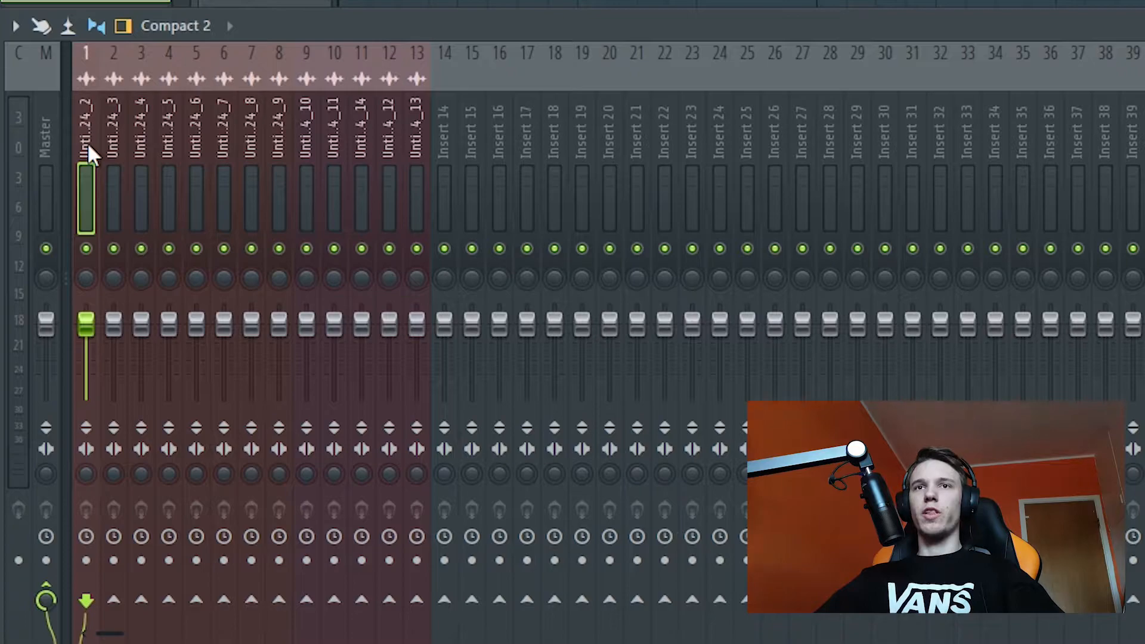
key("space")
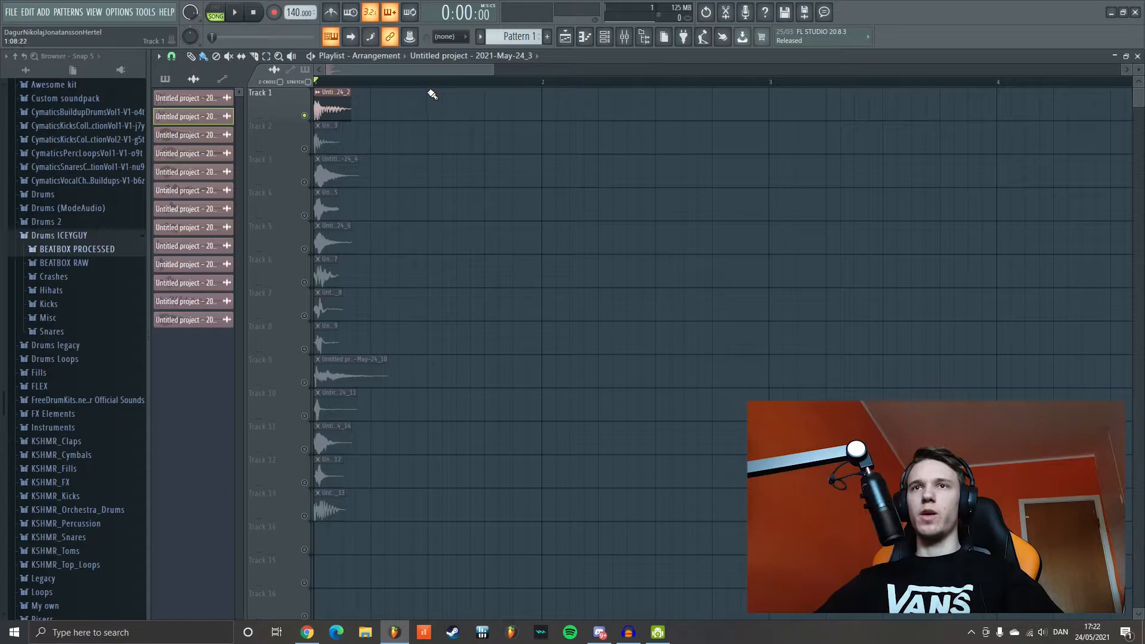
Step: Solo playlist Track 1 and add Fruity Parametric EQ 2 to mixer track 1 with a deep cut at about 334 Hz
right_click(304, 116)
right_click(305, 116)
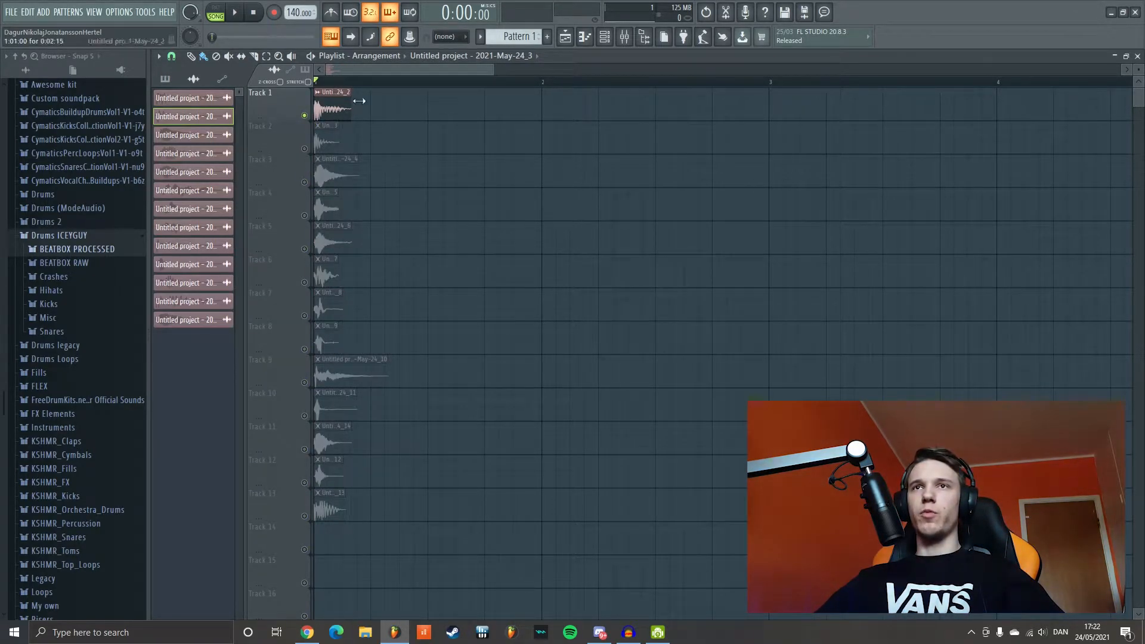
left_click(627, 40)
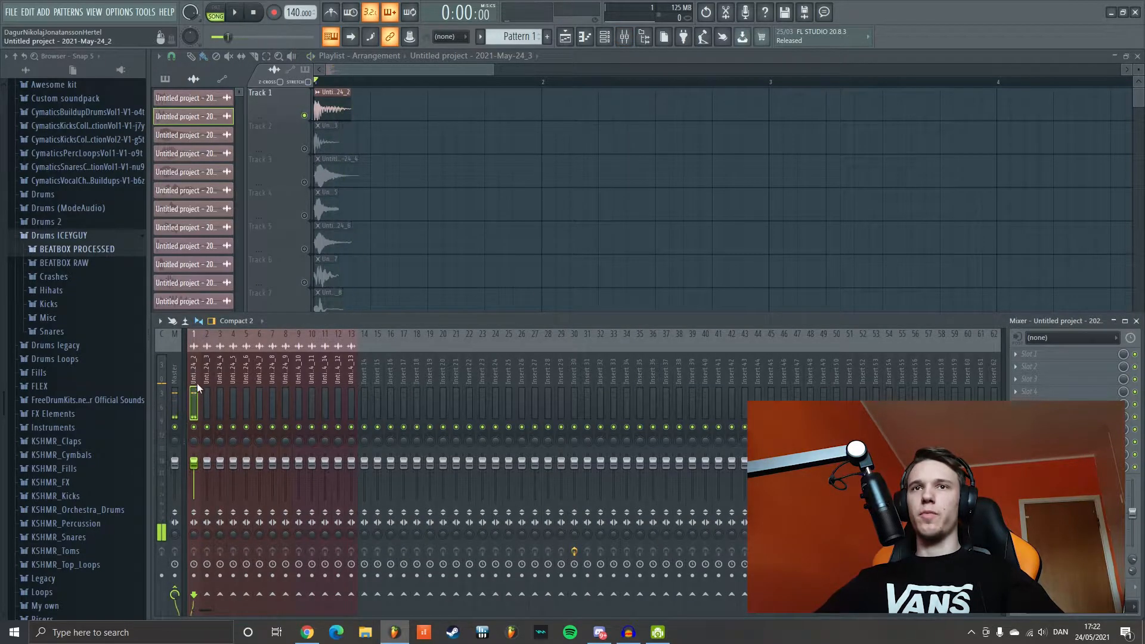
left_click(1043, 356)
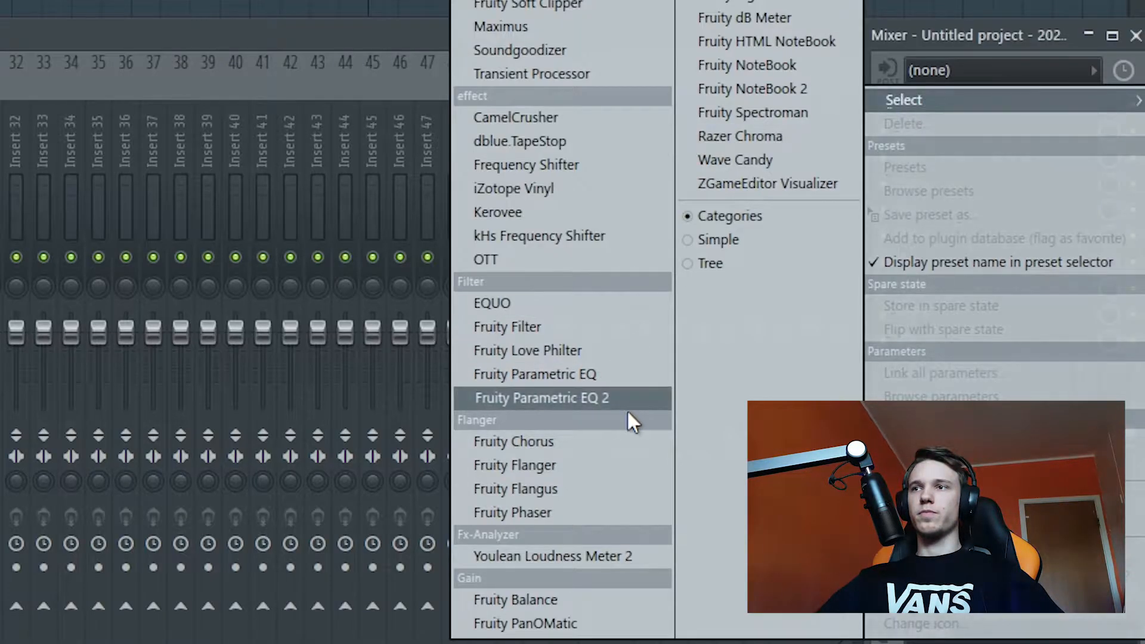
left_click(628, 410)
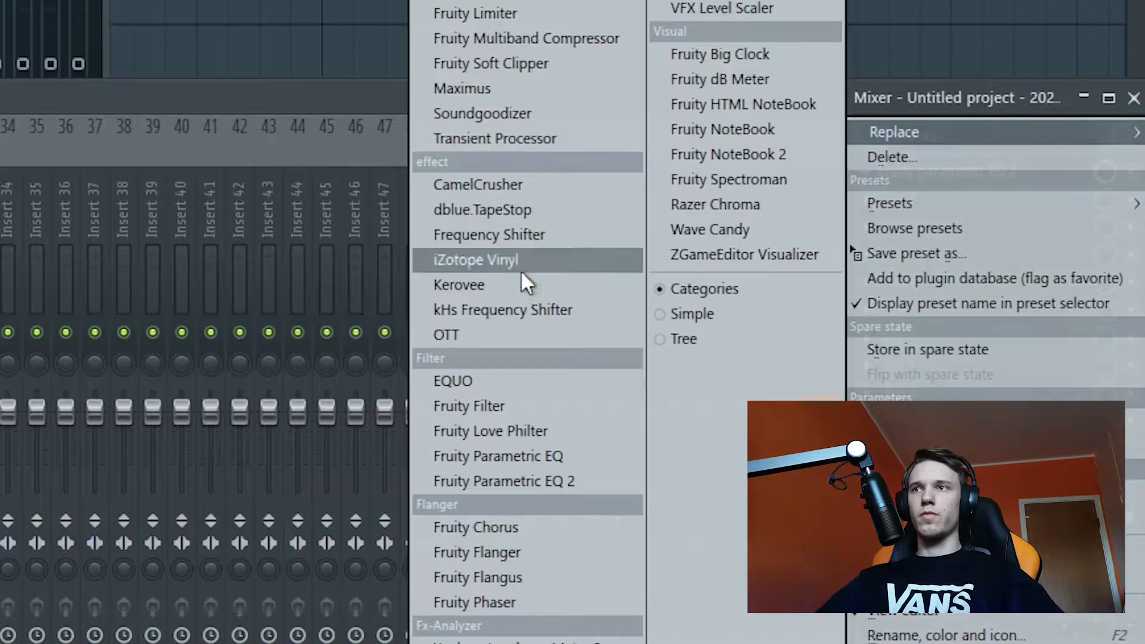
Step: Add OTT to mixer track 1 and increase the first clip's fade-out to about half
left_click(523, 333)
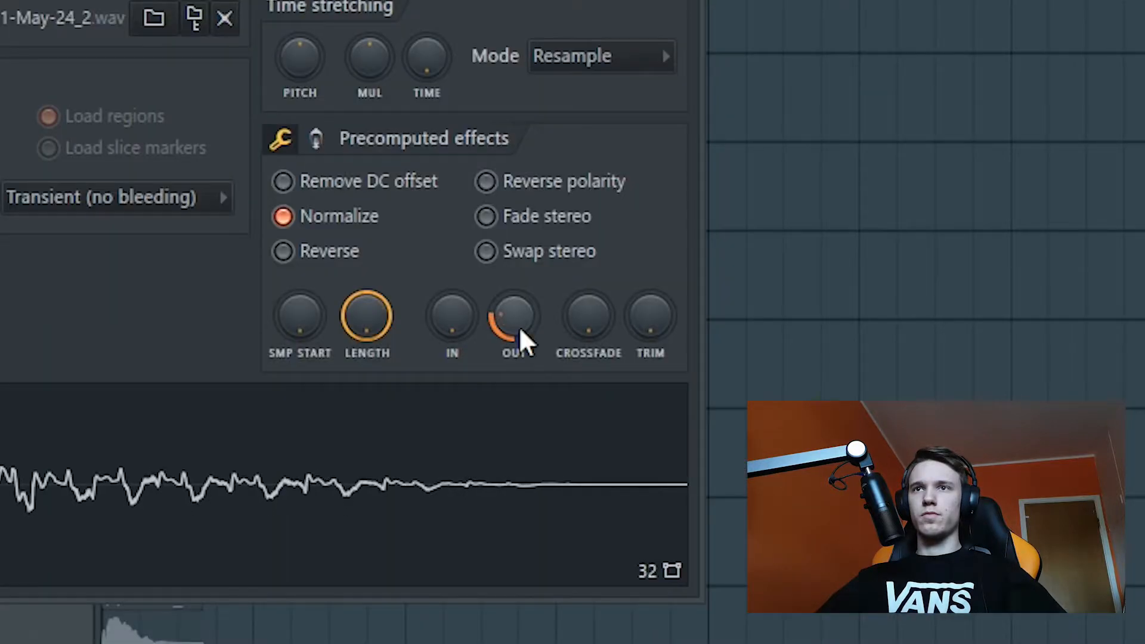
left_click_drag(519, 327, 518, 316)
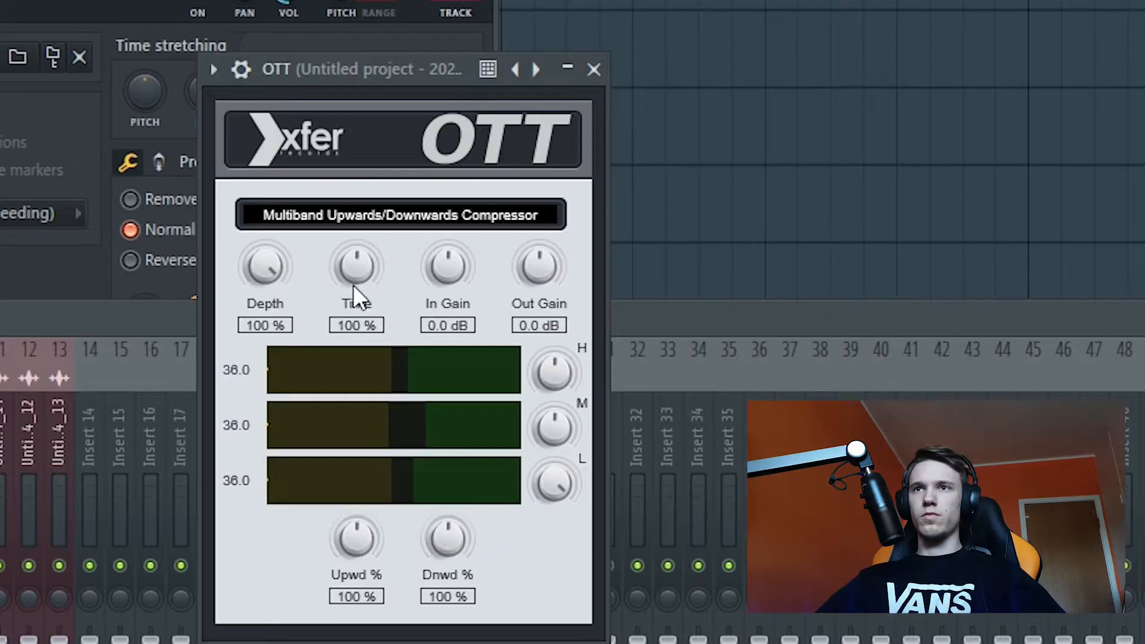
left_click_drag(353, 284, 405, 180)
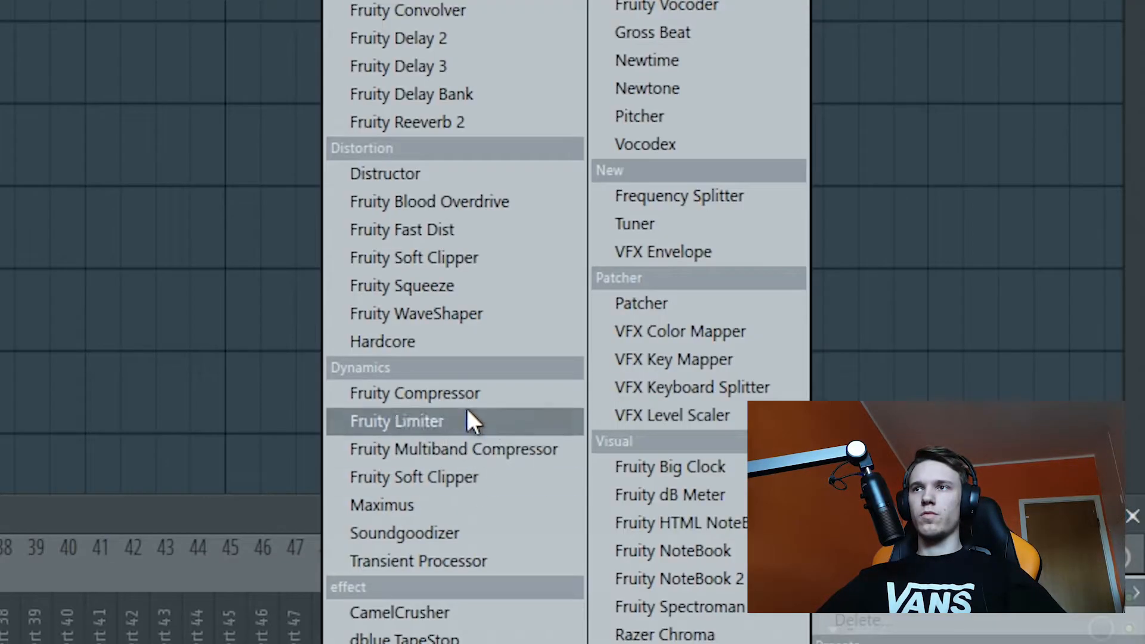
Step: Add Fruity WaveShaper to mixer track 1 and pull its curve's midpoint up close to the maximum during playback
left_click(474, 318)
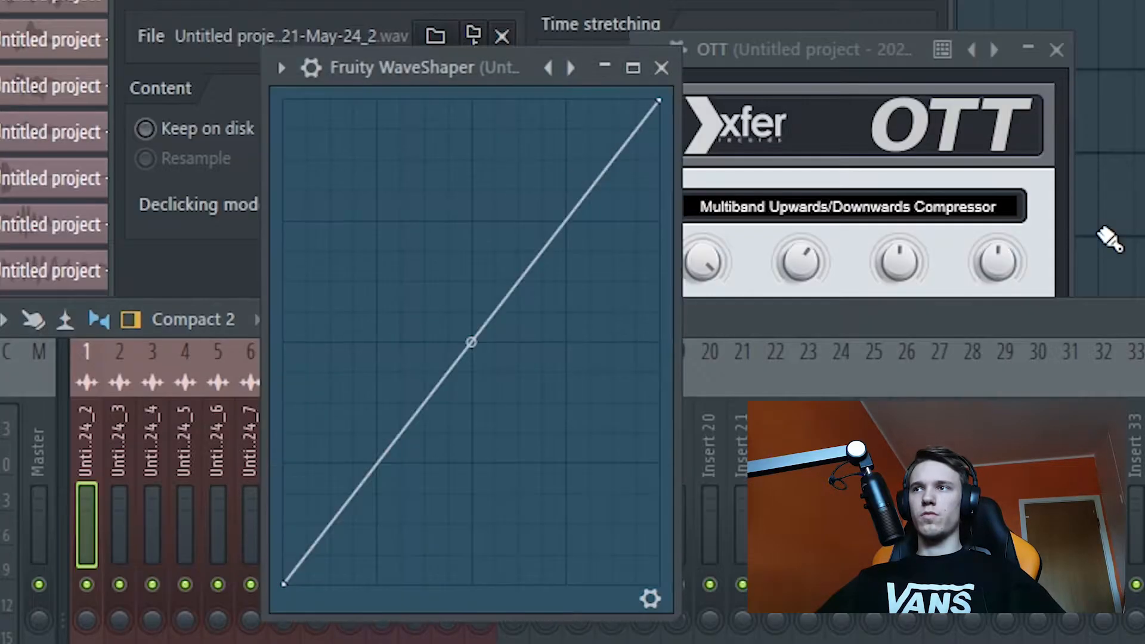
key("space")
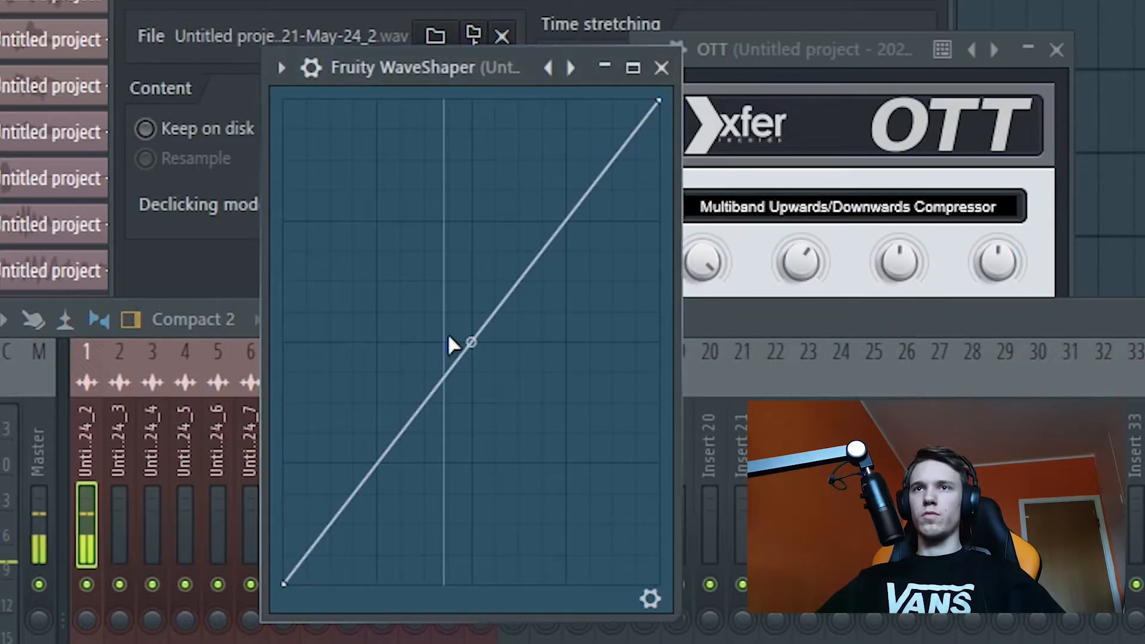
left_click_drag(470, 343, 471, 117)
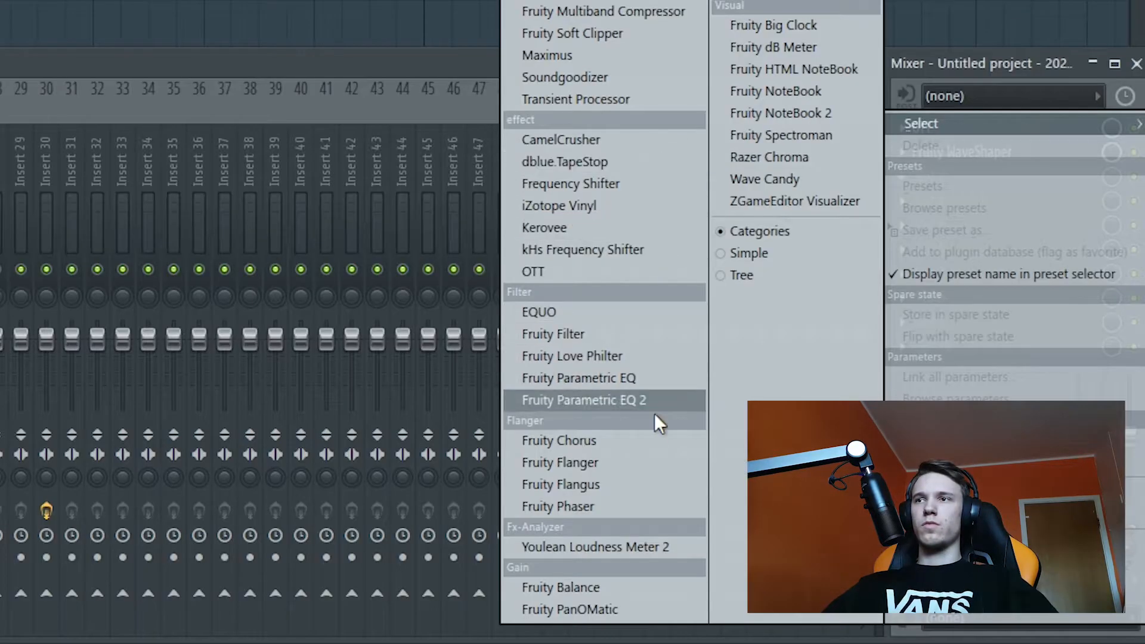
left_click(656, 415)
Step: Cut narrow dips in Parametric EQ 2 with band 3 at about 327 Hz and band 4 near 1 kHz
left_click_drag(268, 263, 277, 411)
scroll(278, 411, "down", 5)
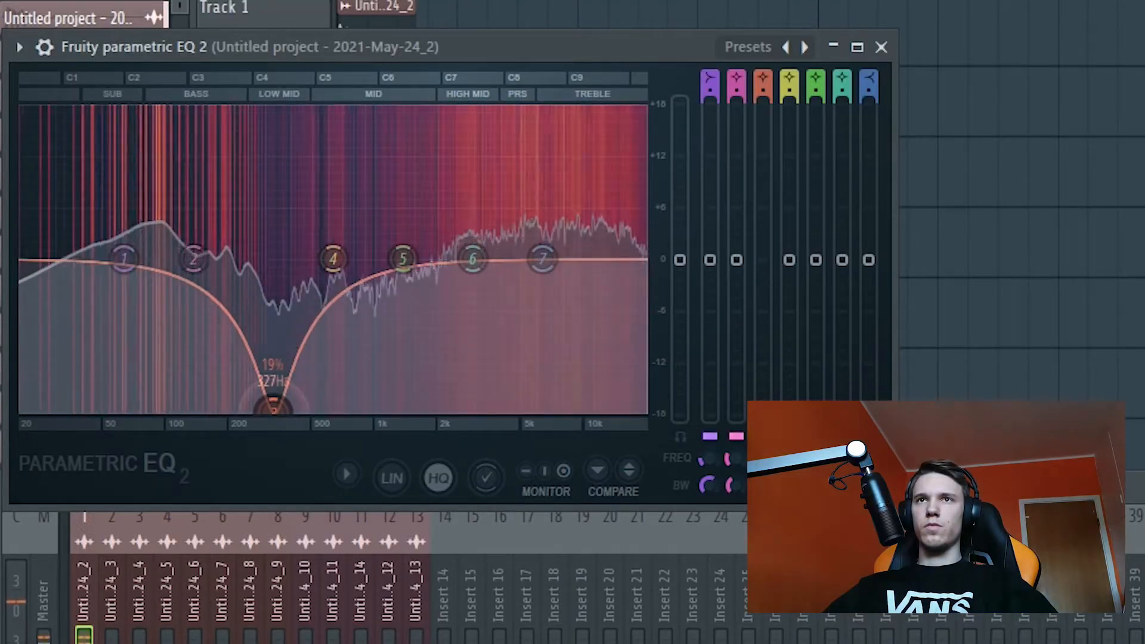
left_click_drag(334, 258, 409, 404)
scroll(409, 405, "down", 6)
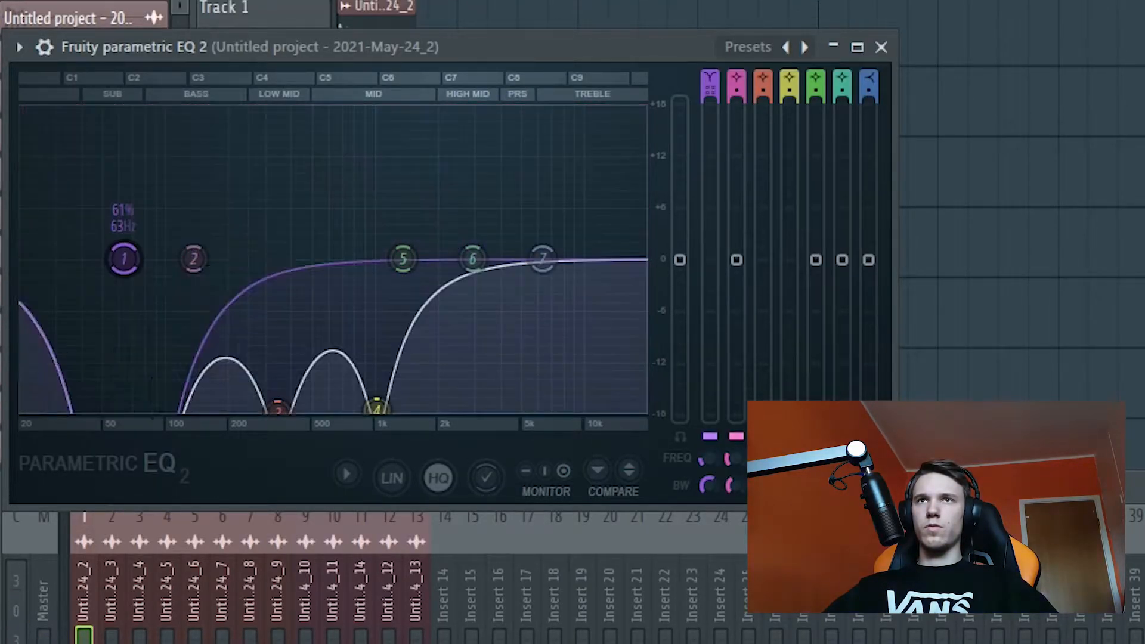
Step: Make EQ band 1 a steep high-pass filter, shift its frequency lower, and lower band 6 in the high mids
left_click_drag(709, 78, 709, 86)
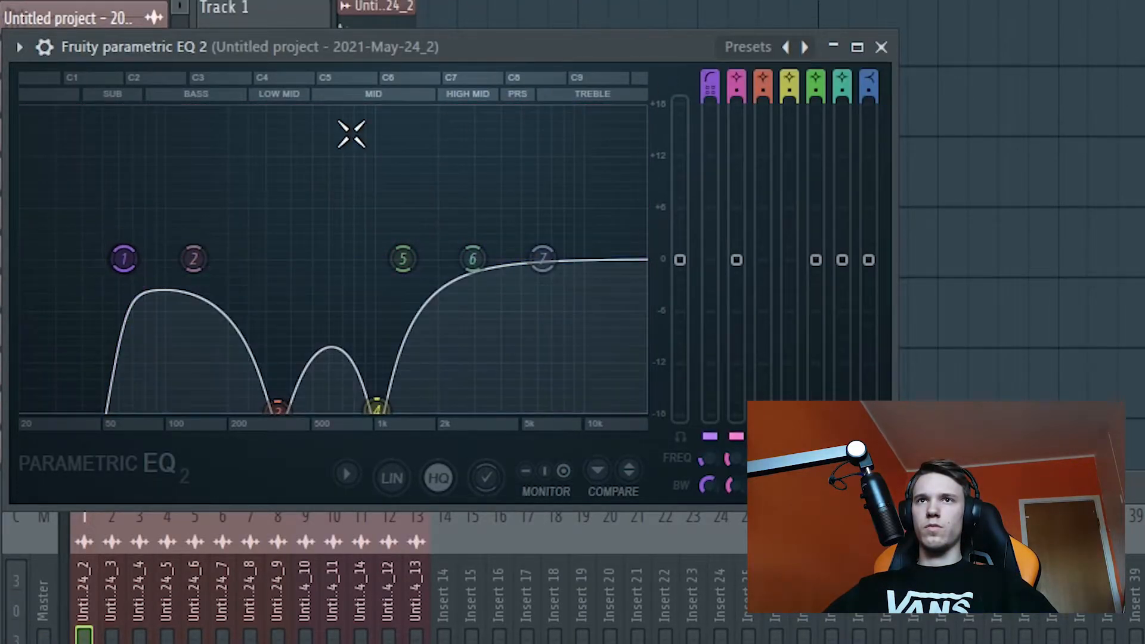
mouse_move(124, 258)
left_mouse_down()
mouse_move(25, 258)
mouse_move(102, 258)
left_mouse_up()
left_click_drag(472, 258, 519, 336)
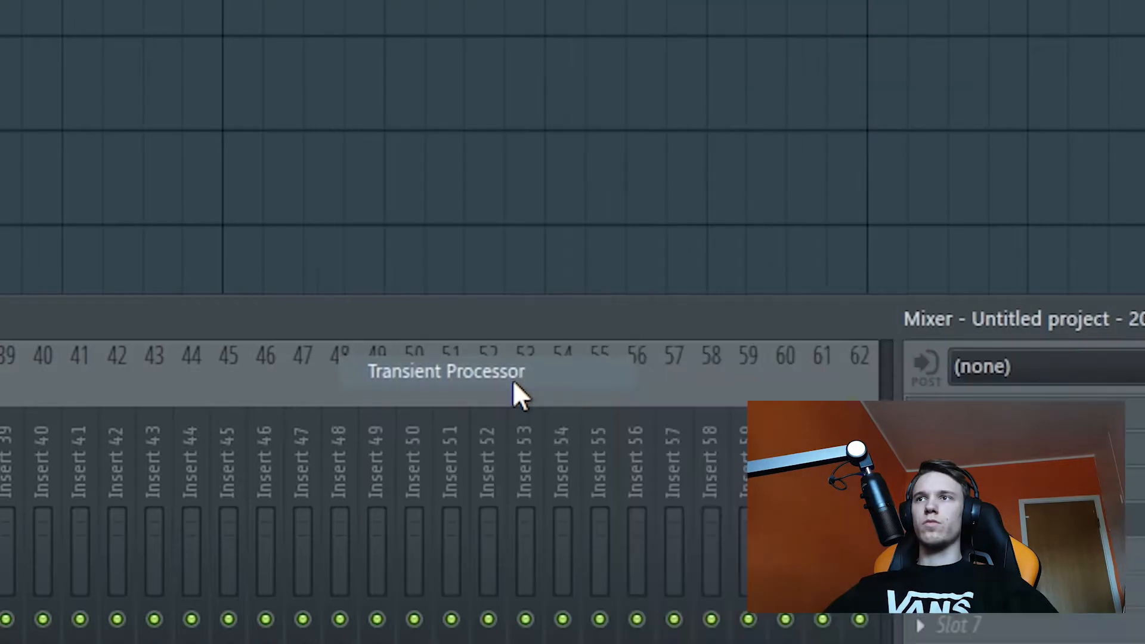
Step: Add Transient Processor to mixer track 1 and raise its attack to the maximum while the sound plays
key("space")
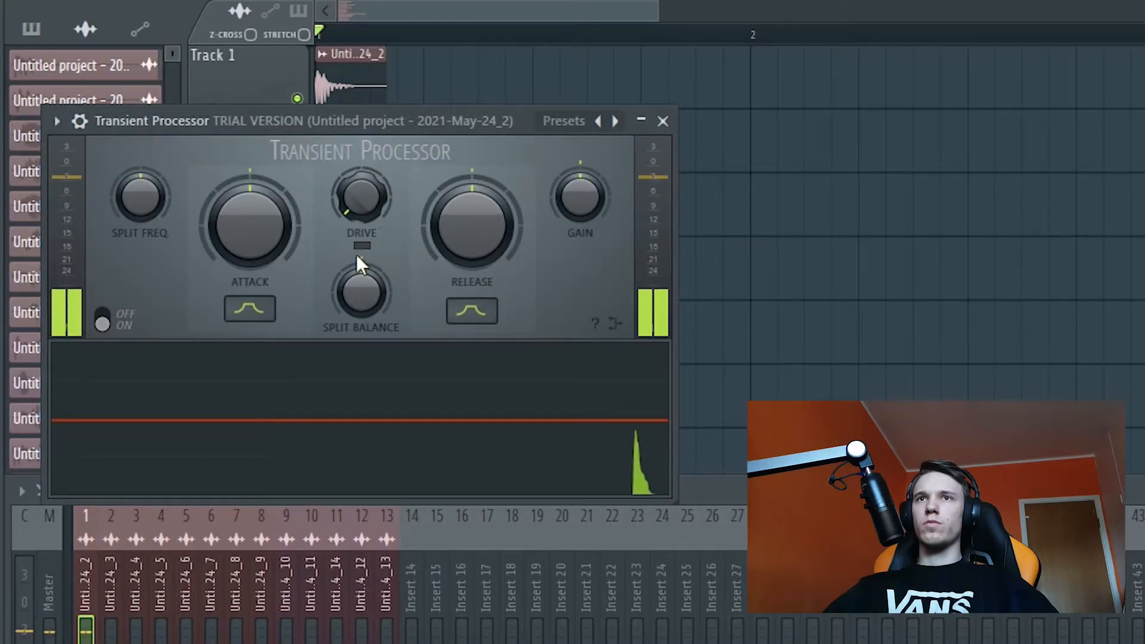
left_click_drag(253, 227, 253, 200)
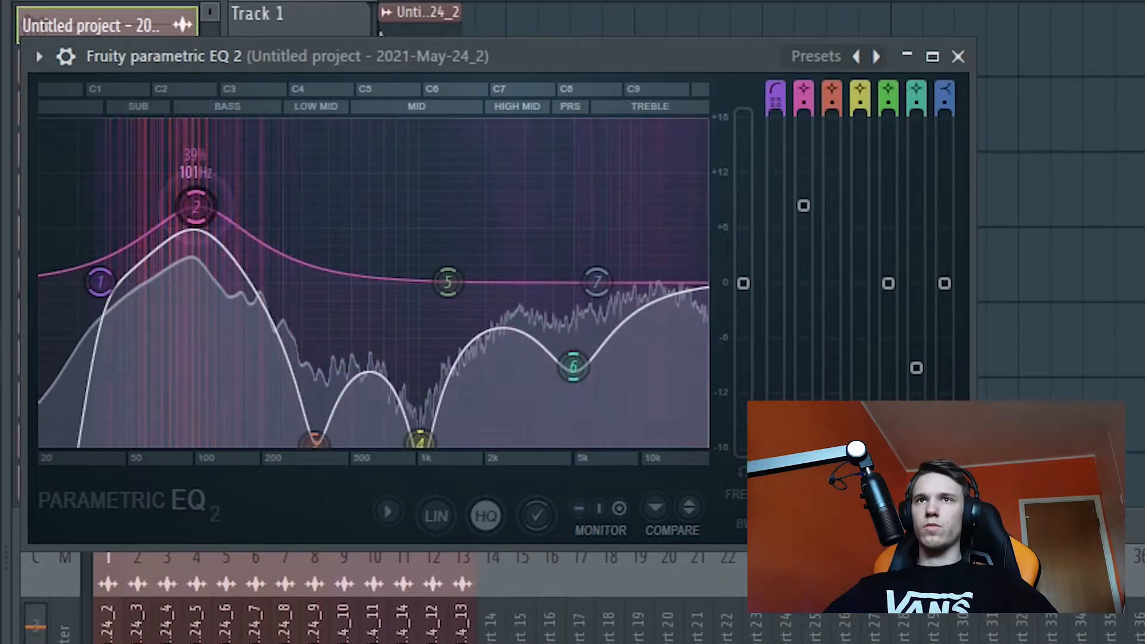
left_click_drag(195, 207, 141, 176)
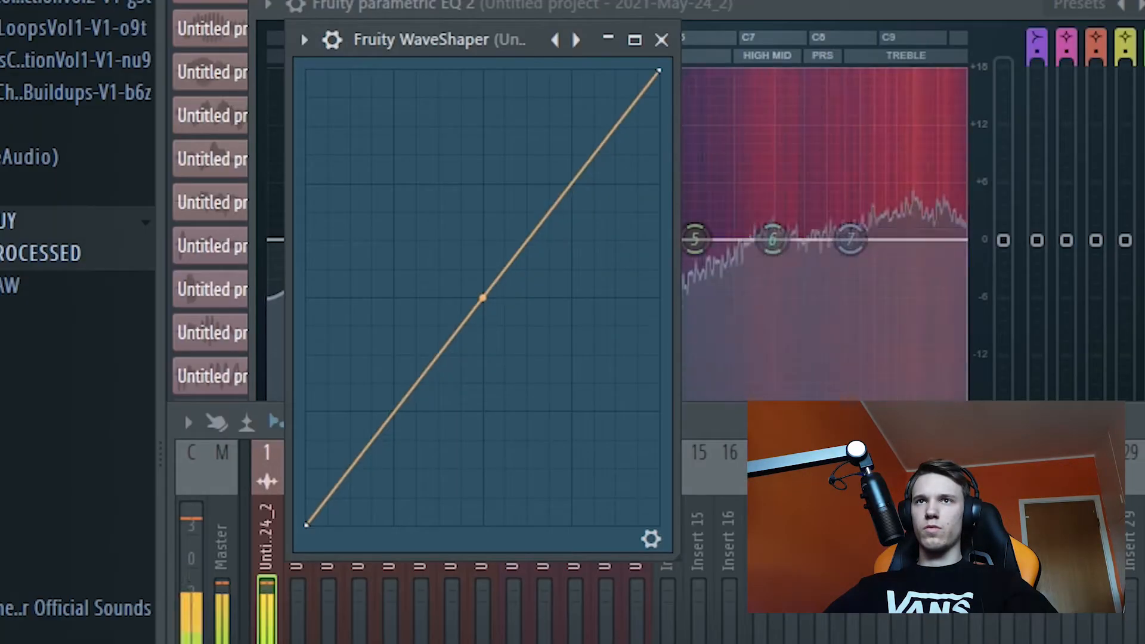
left_click_drag(482, 298, 483, 186)
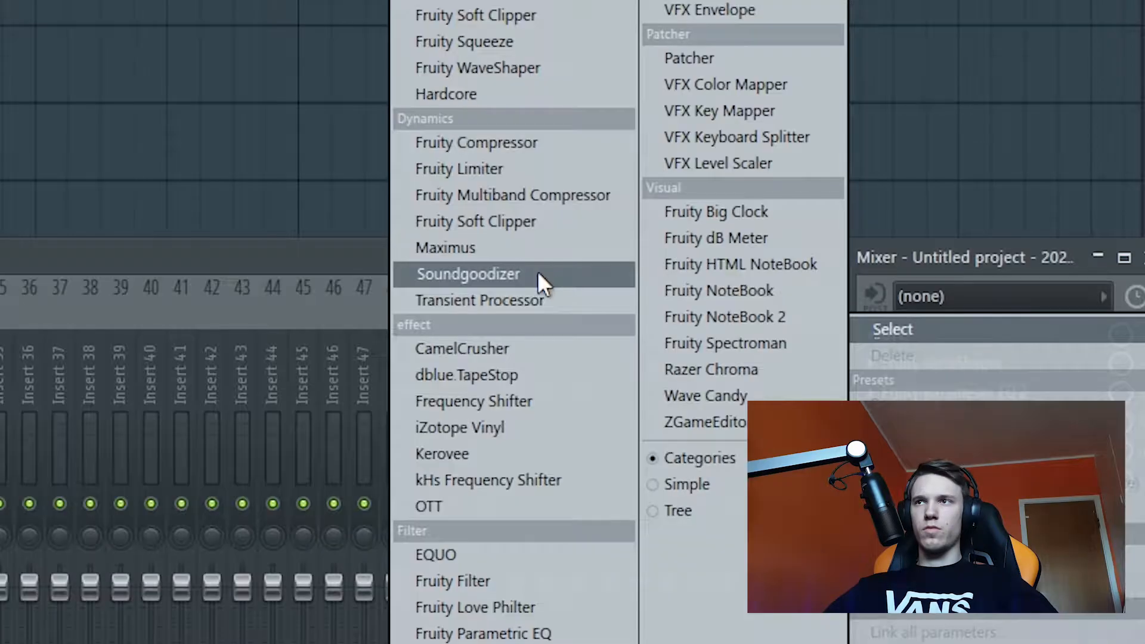
Step: Lengthen the first clip's fade-out further and raise the midpoint of the new Fruity WaveShaper curve
left_click(526, 299)
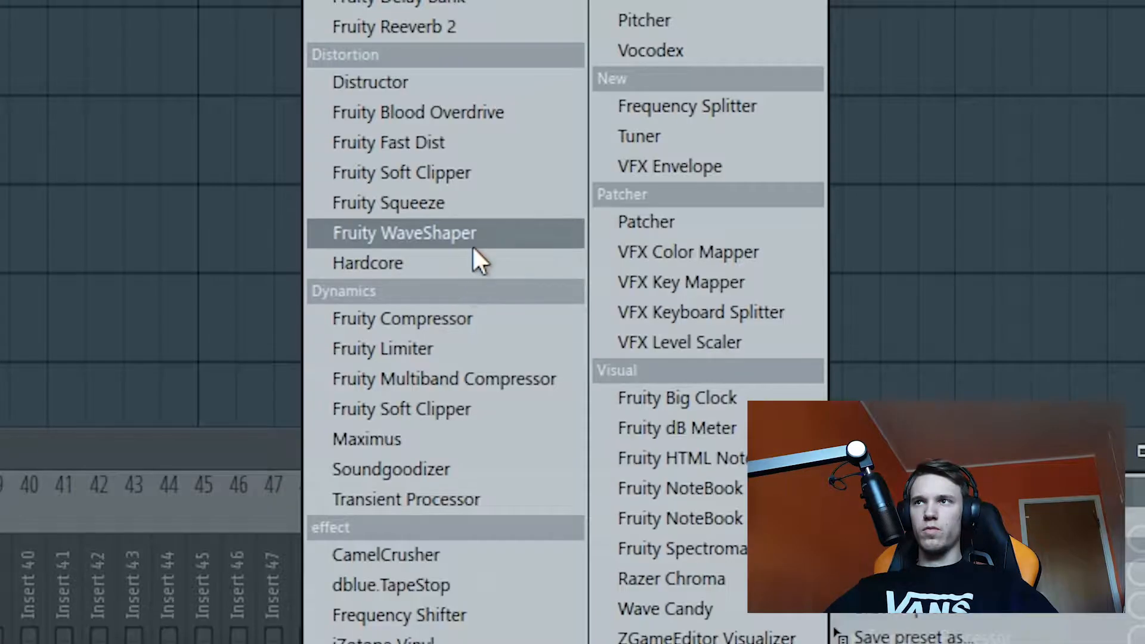
left_click(471, 239)
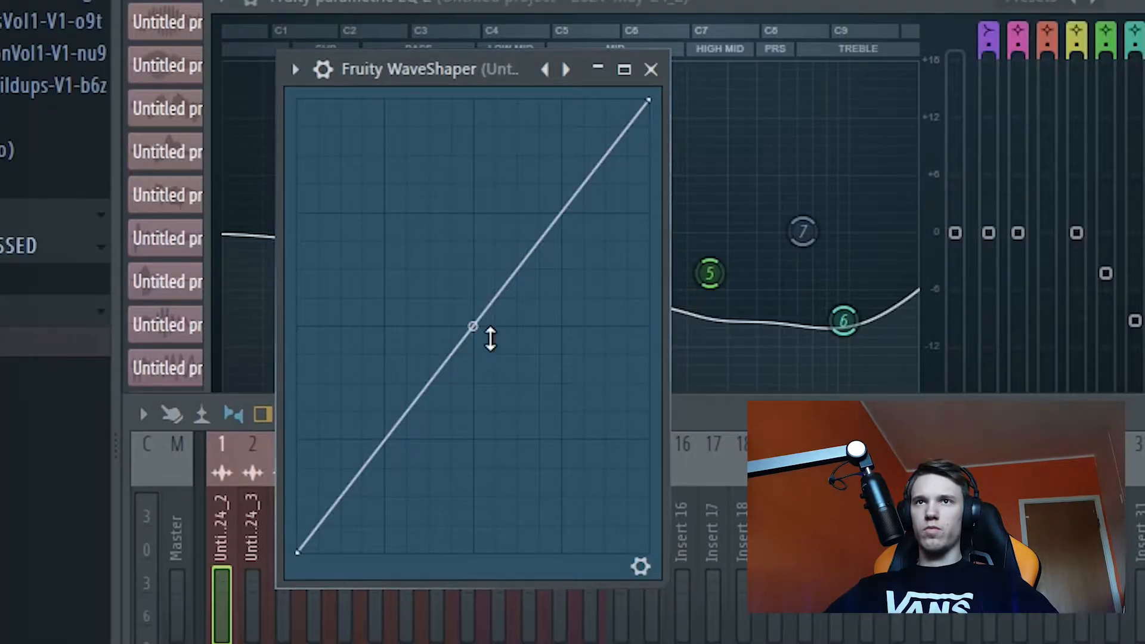
left_click_drag(473, 303, 470, 217)
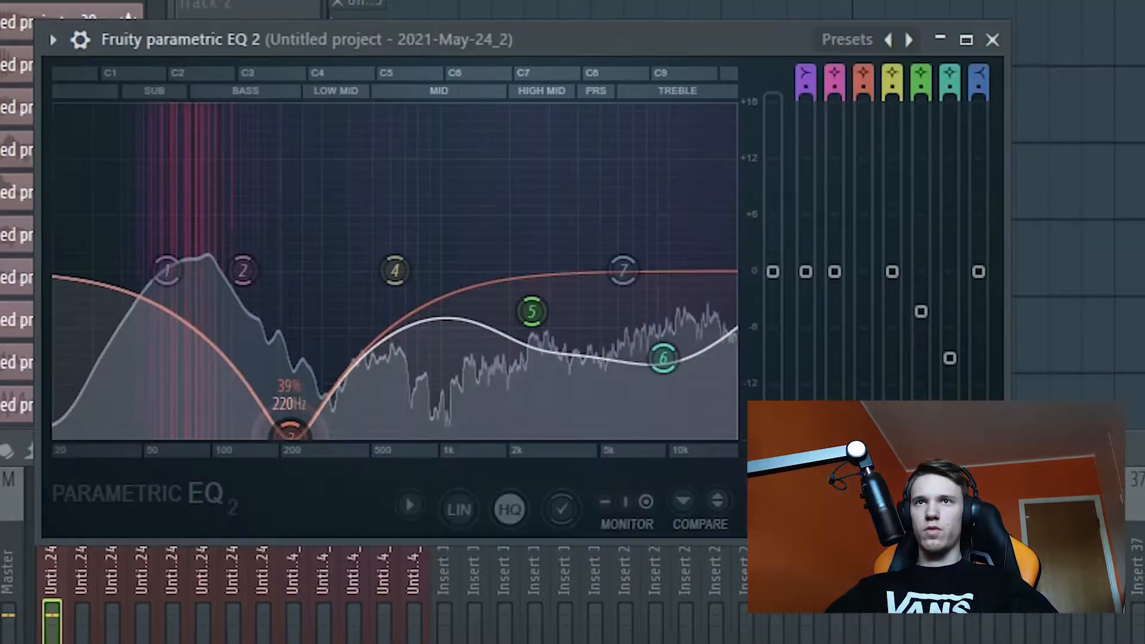
left_click_drag(286, 411, 354, 434)
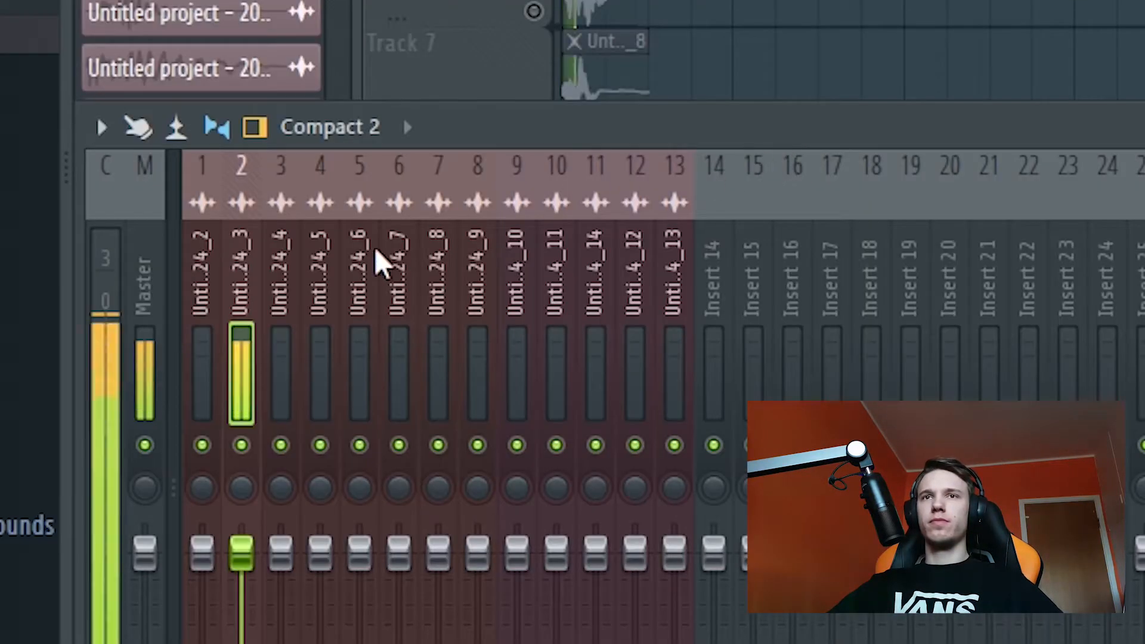
Step: Copy mixer track 1's effects chain onto mixer track 2 using its saved mixer track state
right_click(241, 256)
left_click(677, 181)
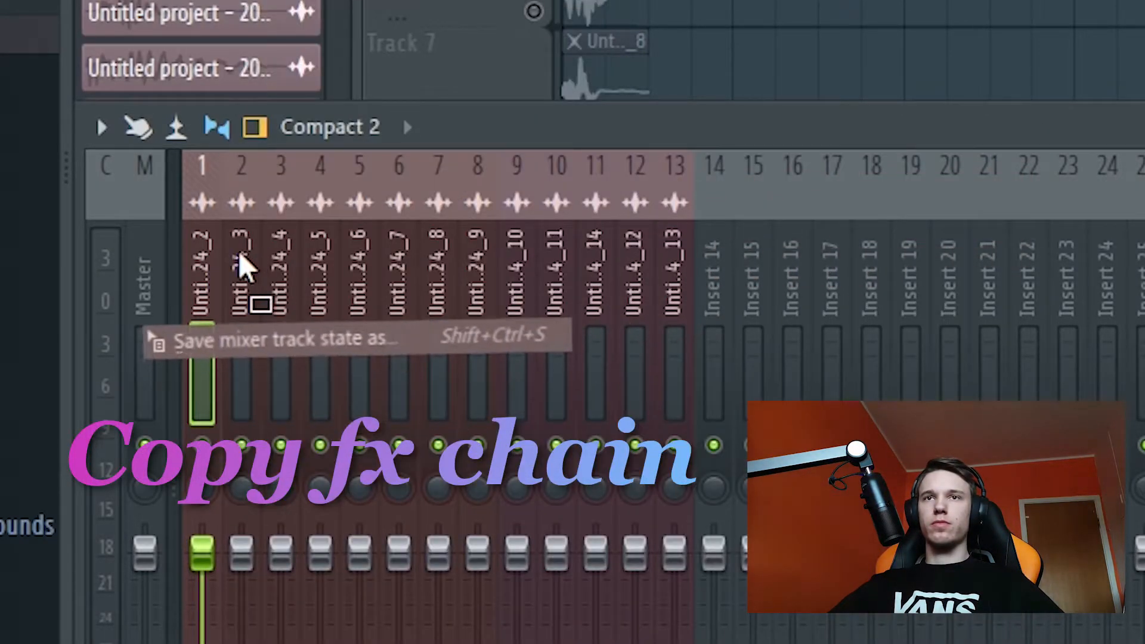
left_click(243, 262)
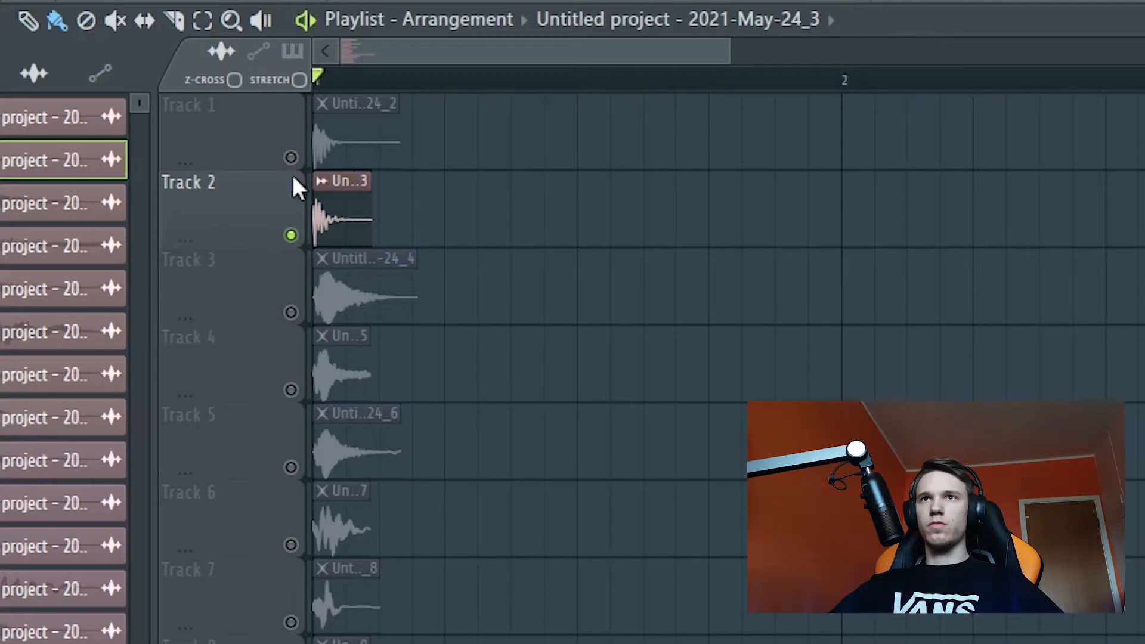
Step: Solo playlist track 2 and adjust bands 6 and 7 of mixer track 2's parametric EQ
left_click(292, 157, "ctrl")
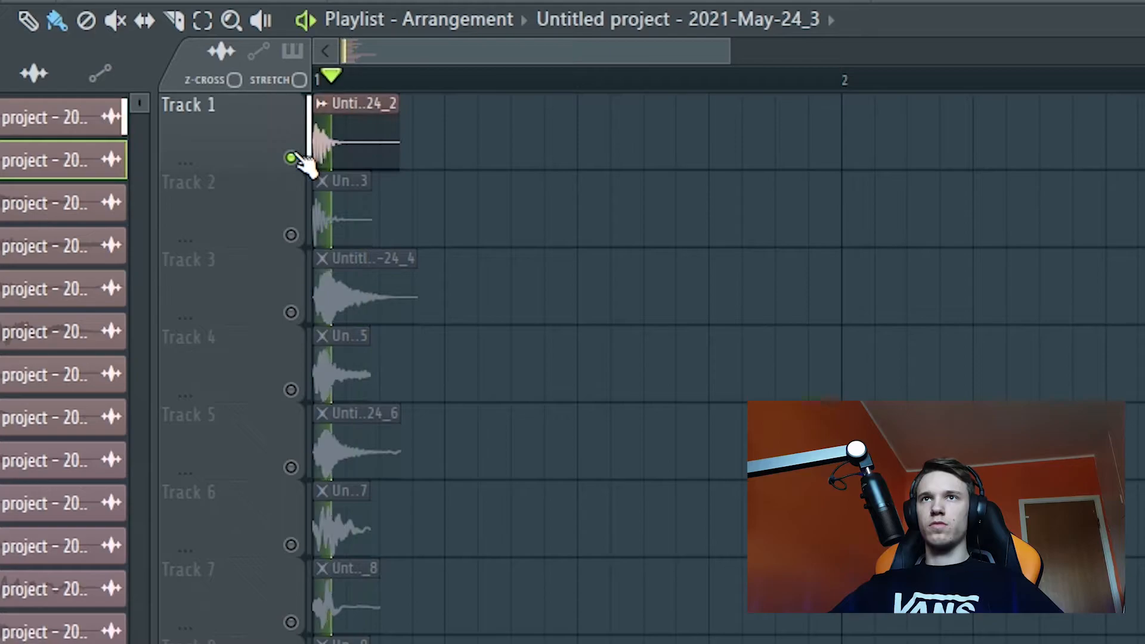
left_click(292, 236, "ctrl")
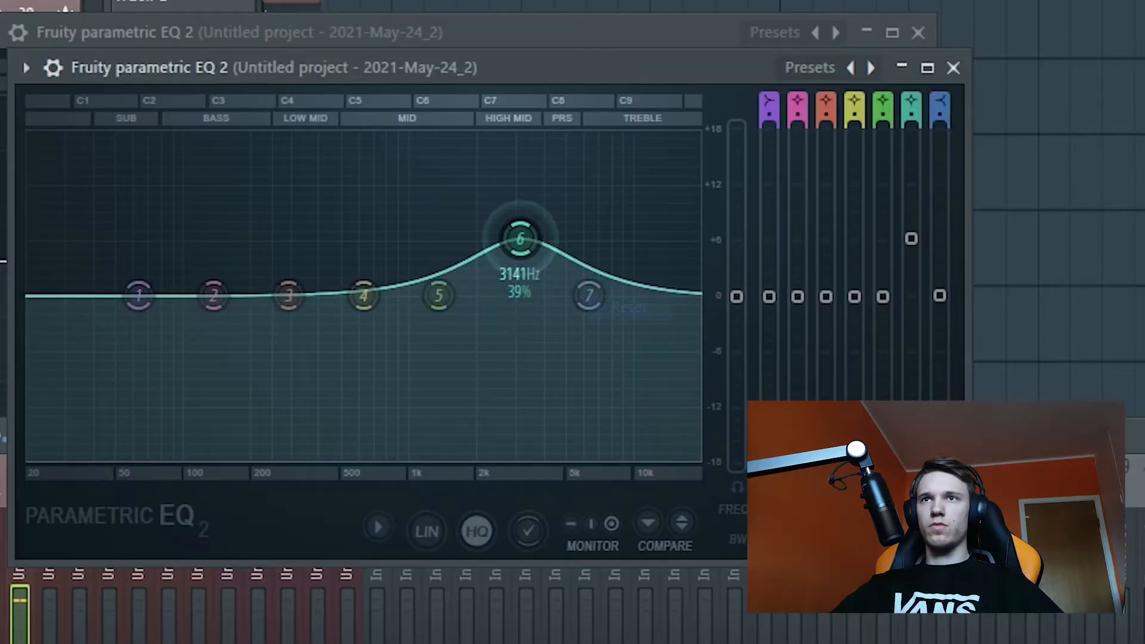
mouse_move(588, 295)
left_mouse_down()
mouse_move(588, 268)
mouse_move(588, 286)
left_mouse_up()
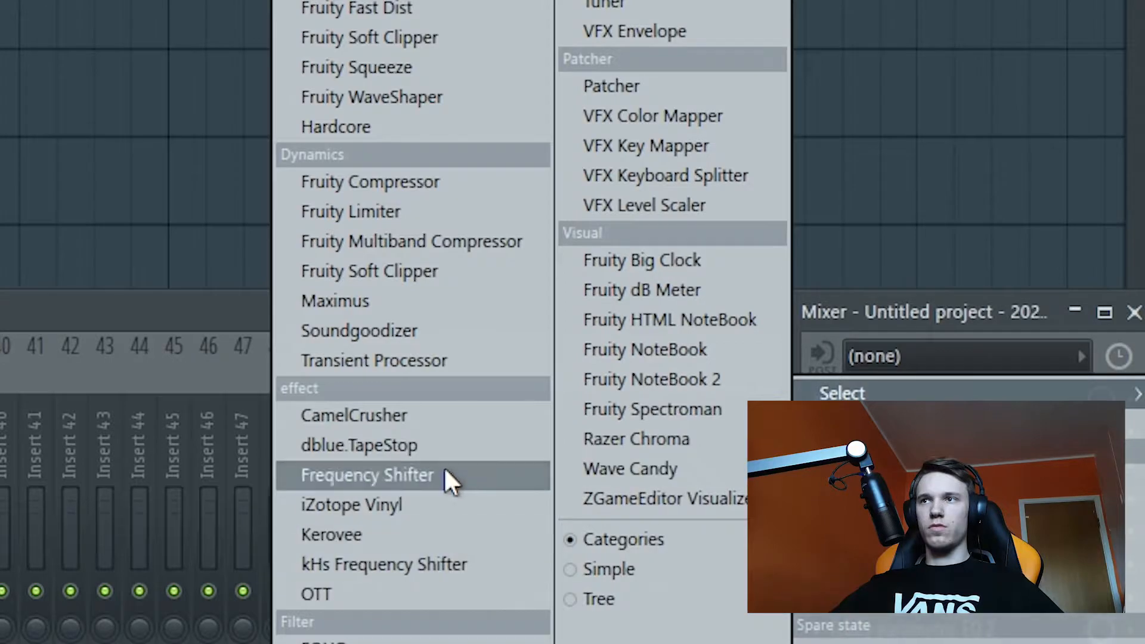
Step: Add Soundgoodizer to mixer track 2 and lower EQ band 6, near 3.1 kHz, to almost 0 dB
left_click(429, 331)
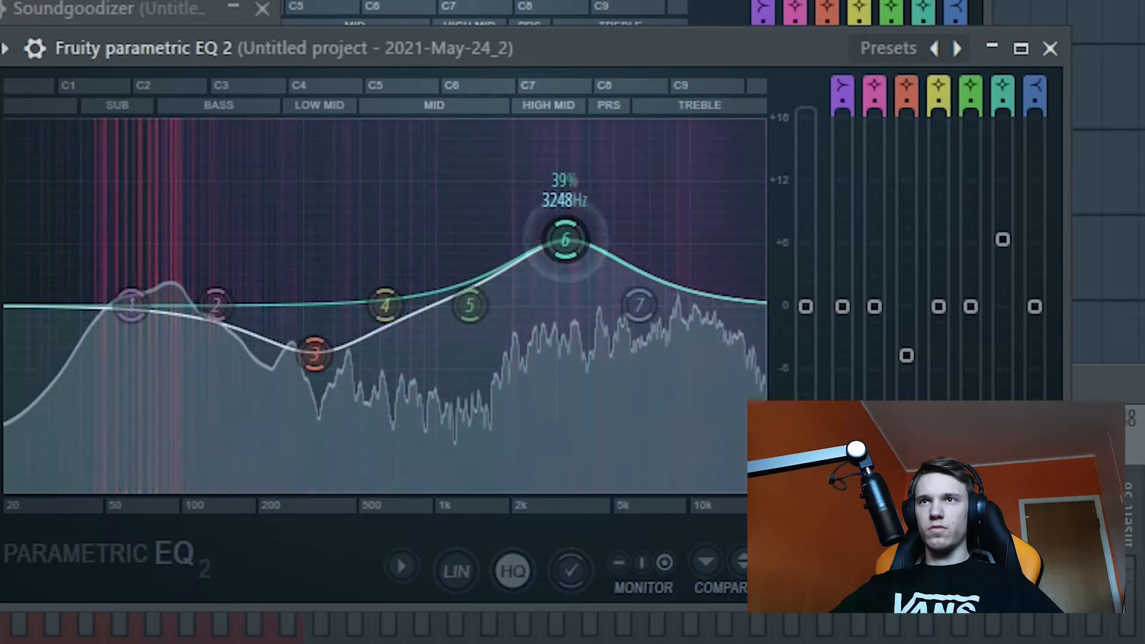
left_click_drag(564, 240, 560, 301)
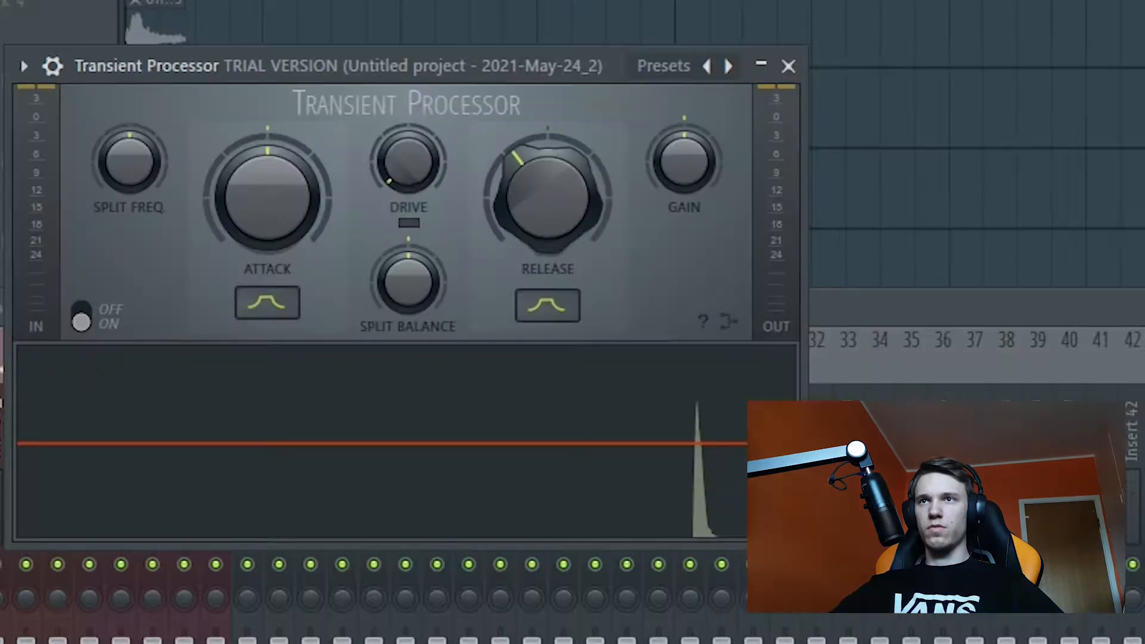
left_click_drag(539, 202, 536, 235)
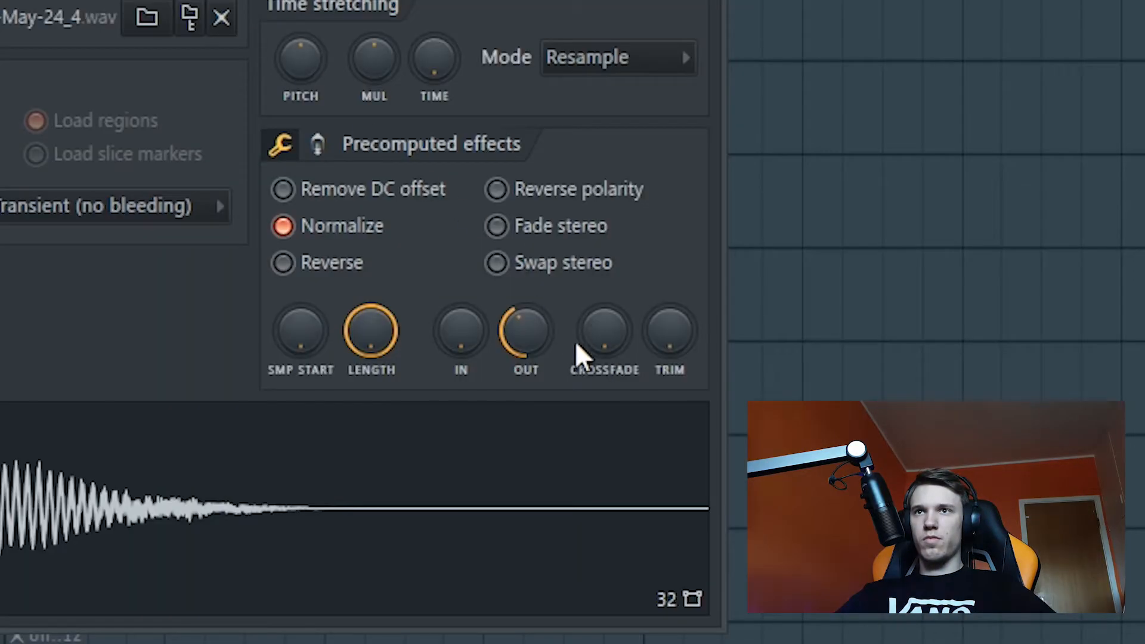
Step: Solo playlist track 3, add Fruity Parametric EQ 2 to mixer track 3, and play the sound
left_click_drag(575, 341, 531, 346)
left_click_drag(444, 316, 442, 331)
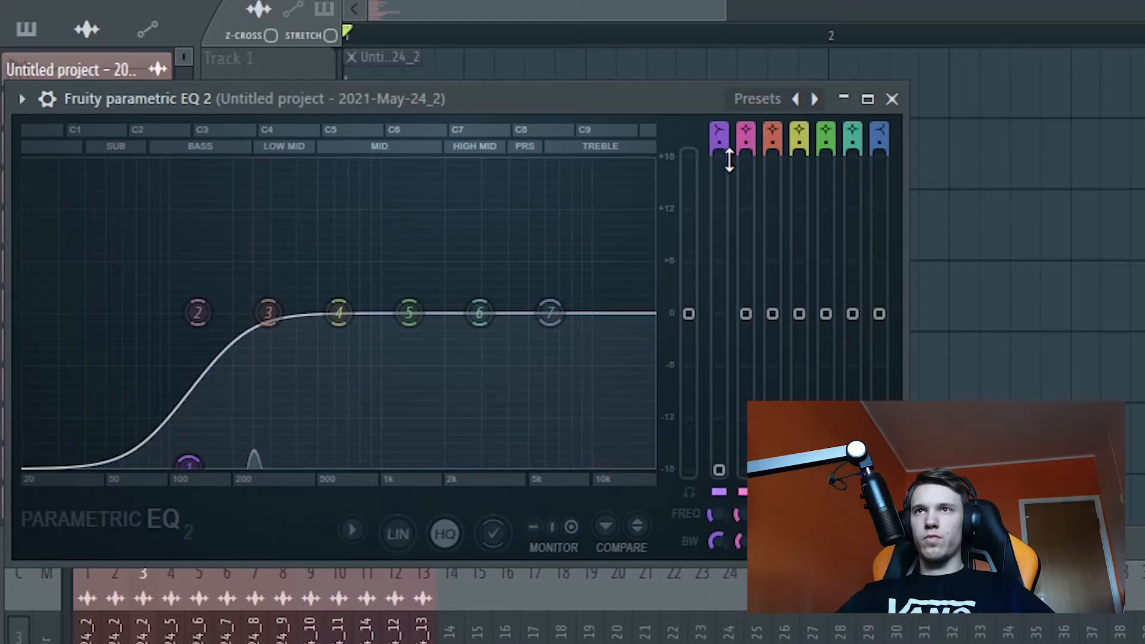
key("space")
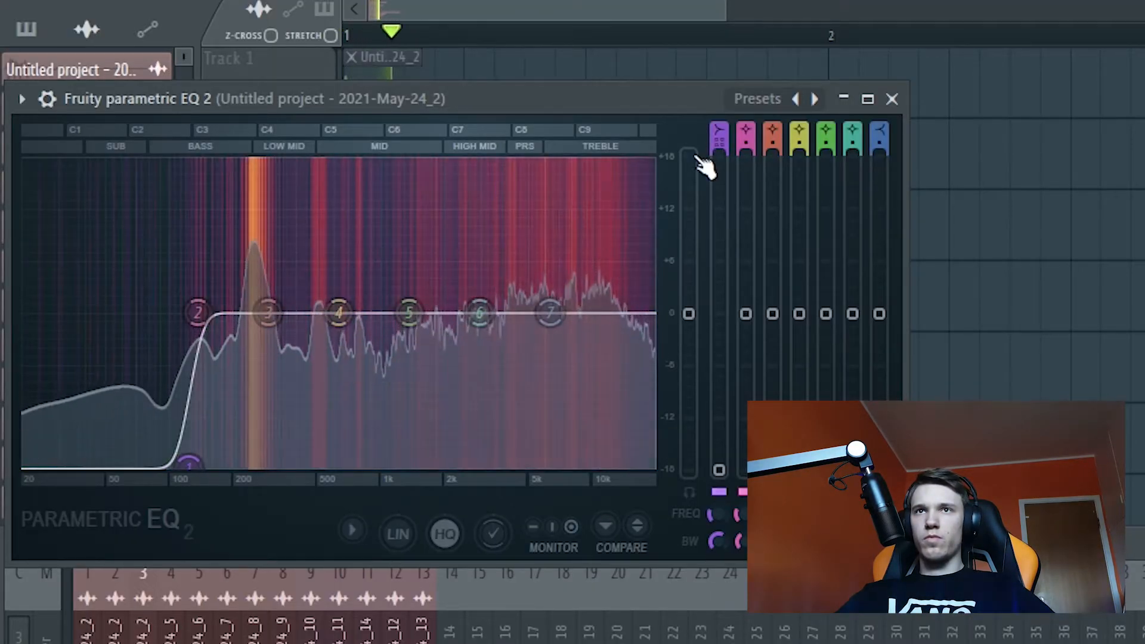
Step: Shift EQ band 1's high-pass higher in the bass and cut bands 4 and 6 into deep notches near 450 Hz and 1.5 kHz
left_click_drag(191, 465, 214, 464)
left_click_drag(338, 312, 319, 464)
left_click_drag(479, 313, 422, 463)
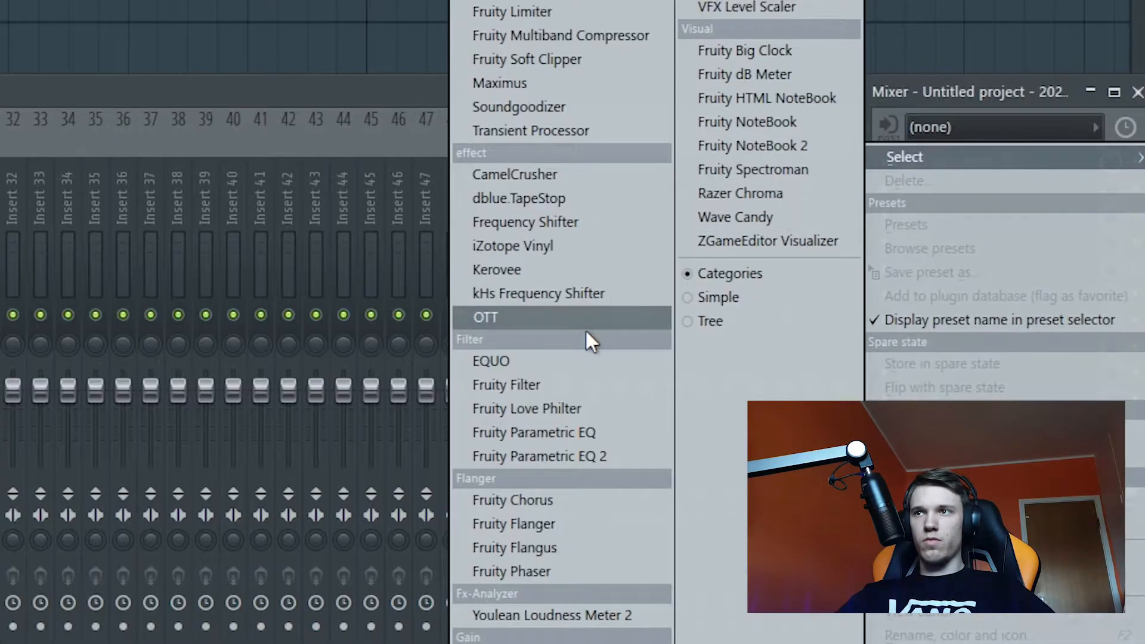
Step: Add OTT to mixer track 3 with its time at 1000 % and adjust its settings
left_click(585, 330)
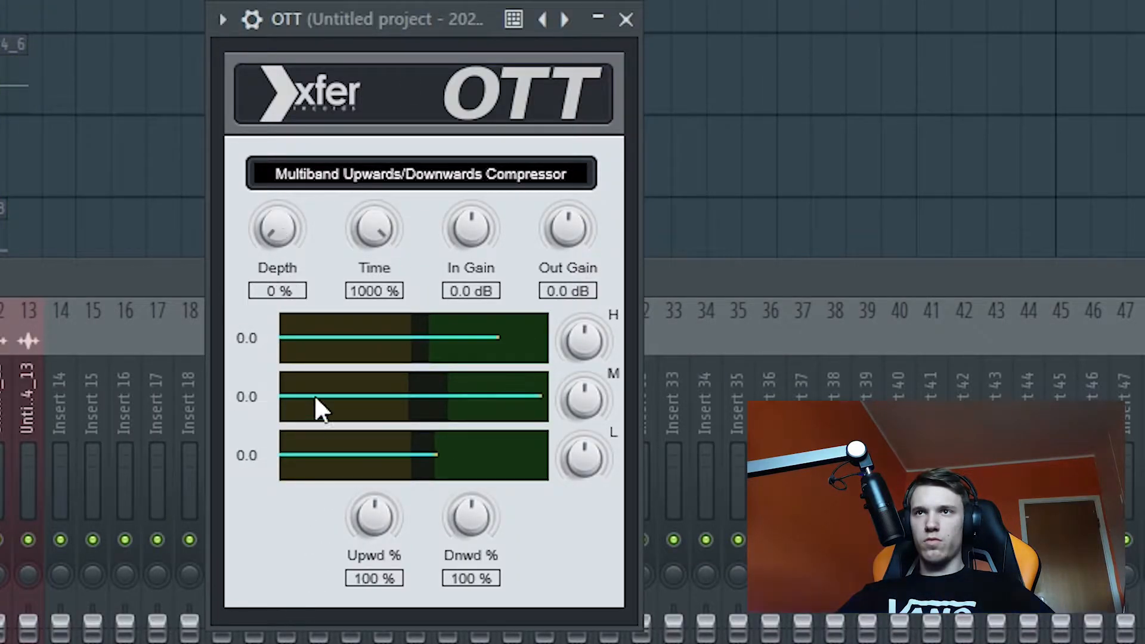
scroll(577, 230, "up", 3)
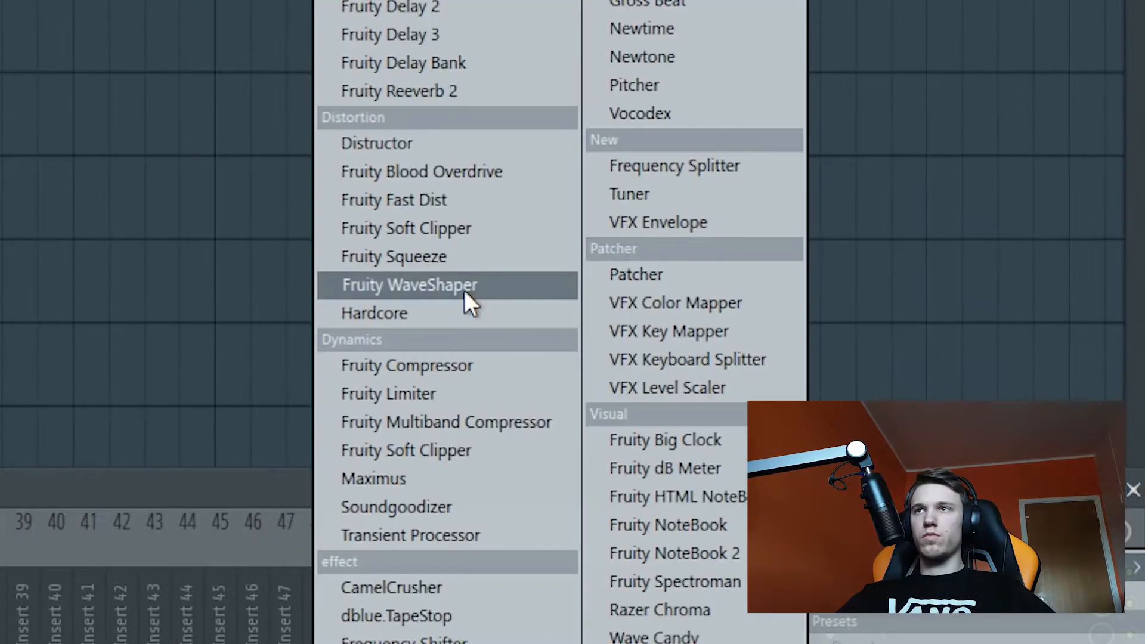
left_click(464, 292)
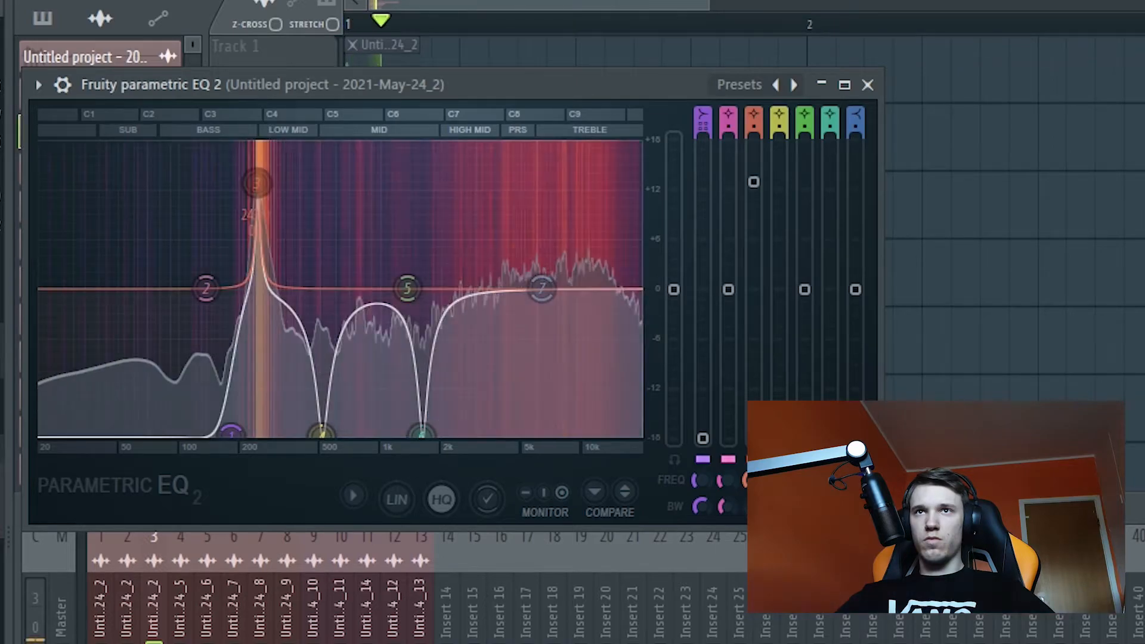
Step: Boost EQ band 3 to the maximum and create an automation clip for its level, shaped as a falling curve
right_click(752, 138)
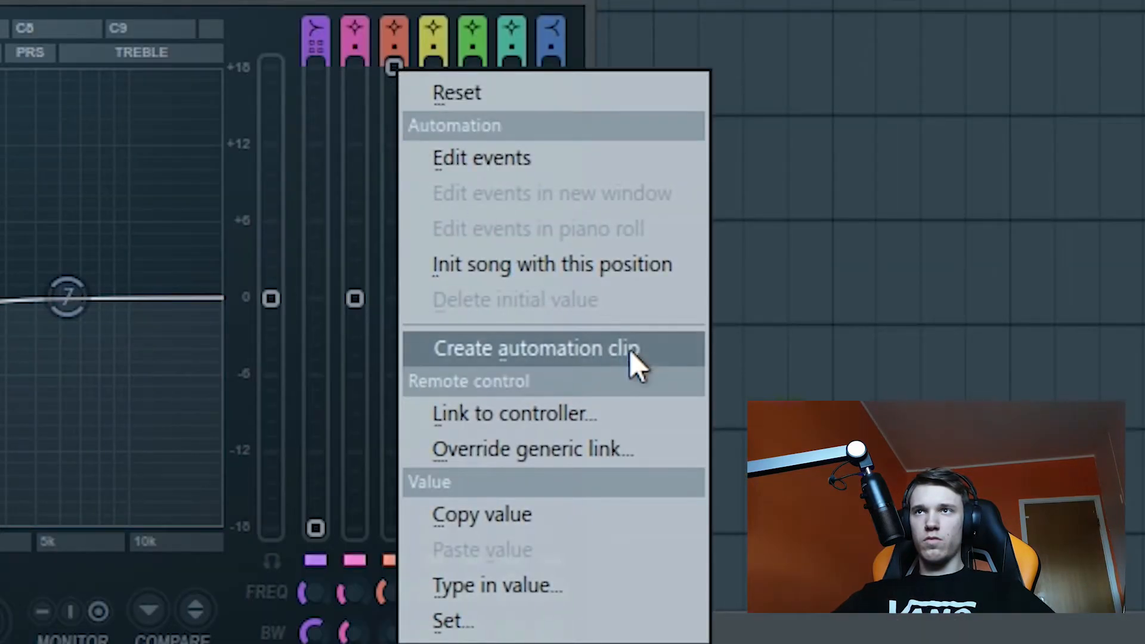
left_click(909, 332)
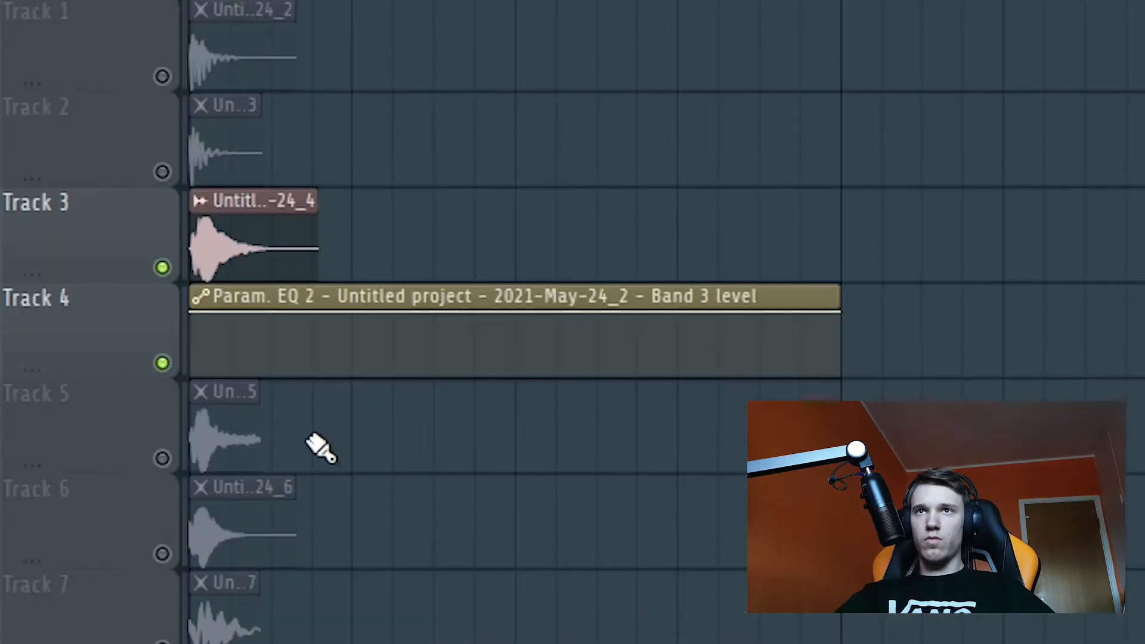
left_click_drag(273, 338, 295, 424)
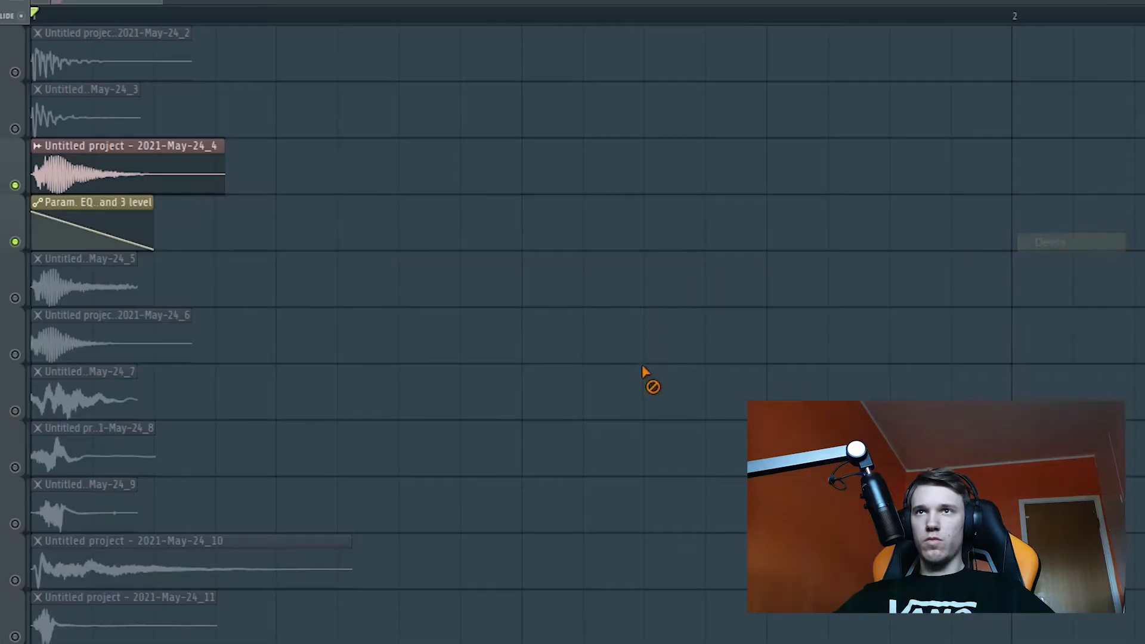
key("space")
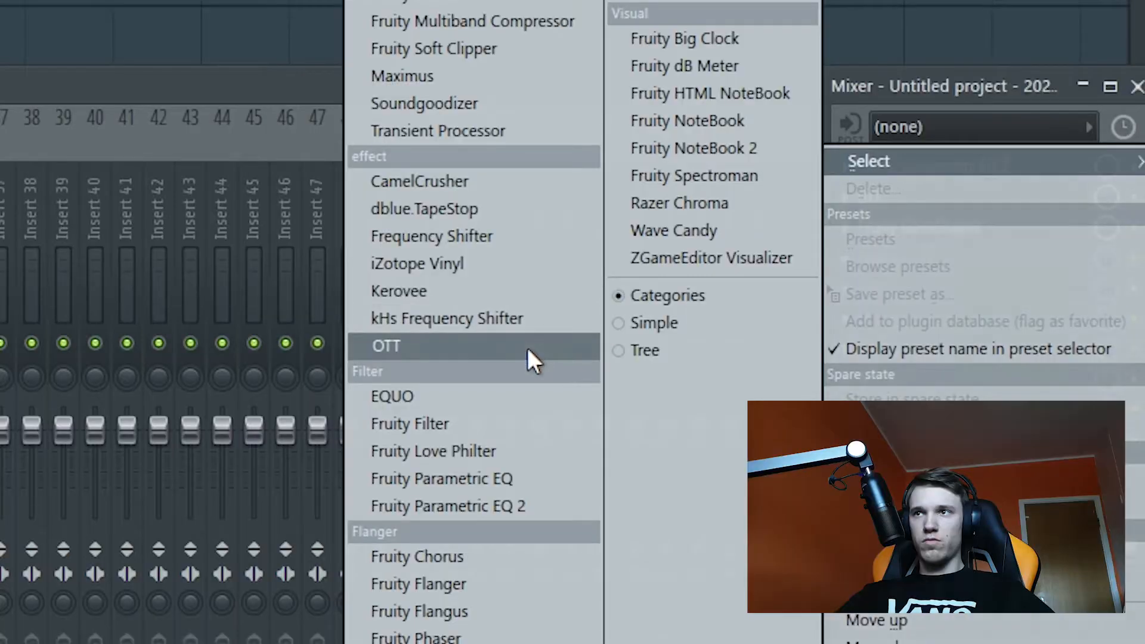
Step: Extend mixer track 3's chain with OTT, Fruity WaveShaper and Transient Processor, adjusting the latter's release
left_click(527, 352)
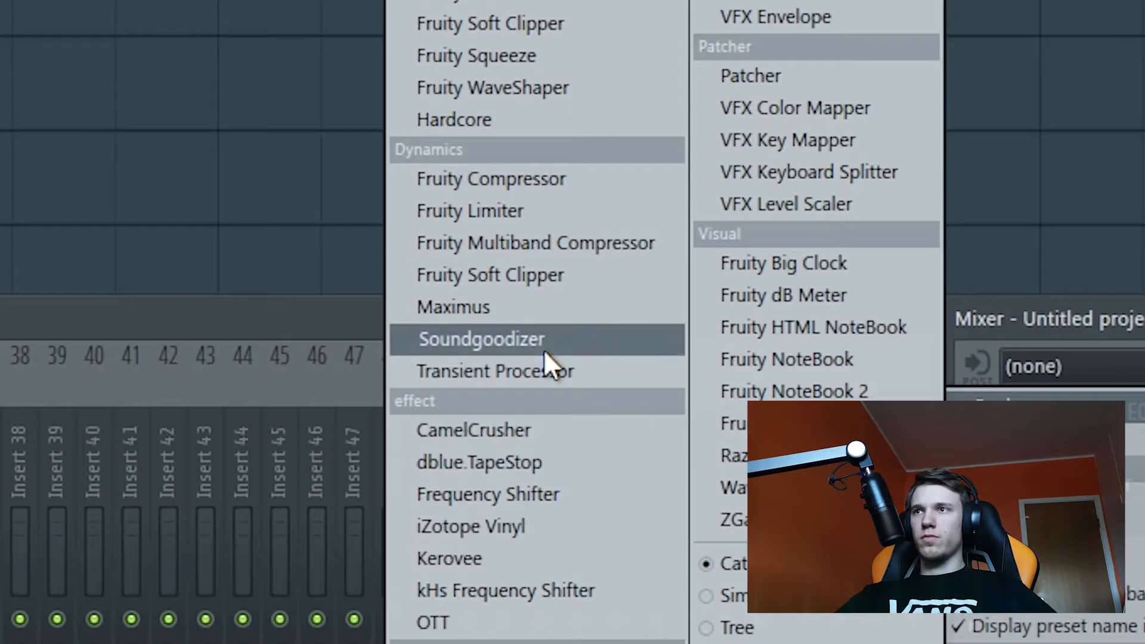
left_click(549, 370)
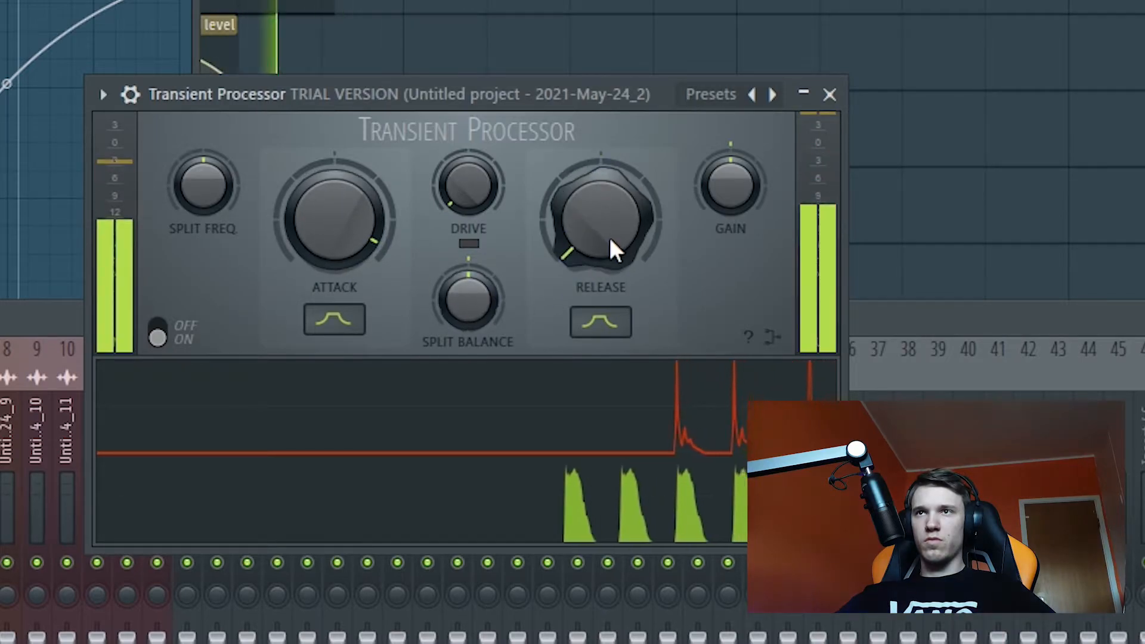
left_click_drag(608, 244, 609, 240)
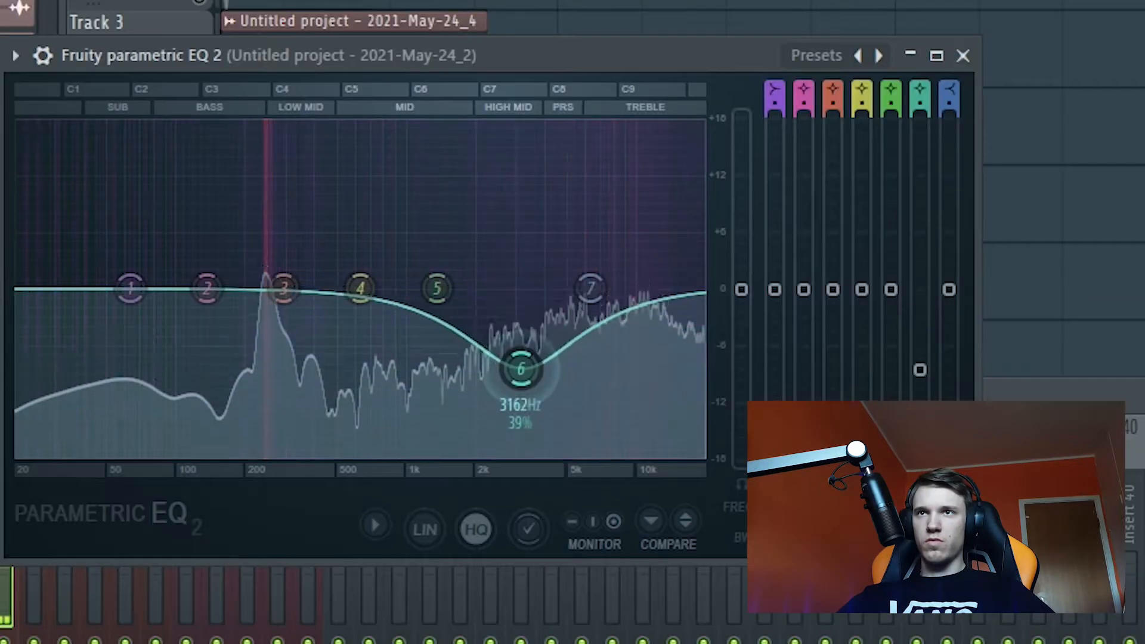
Step: Add Fruity Reeverb 2 with a slightly smaller room size and a Fruity WaveShaper with a raised curve midpoint to mixer track 3
left_click_drag(18, 453, 214, 453)
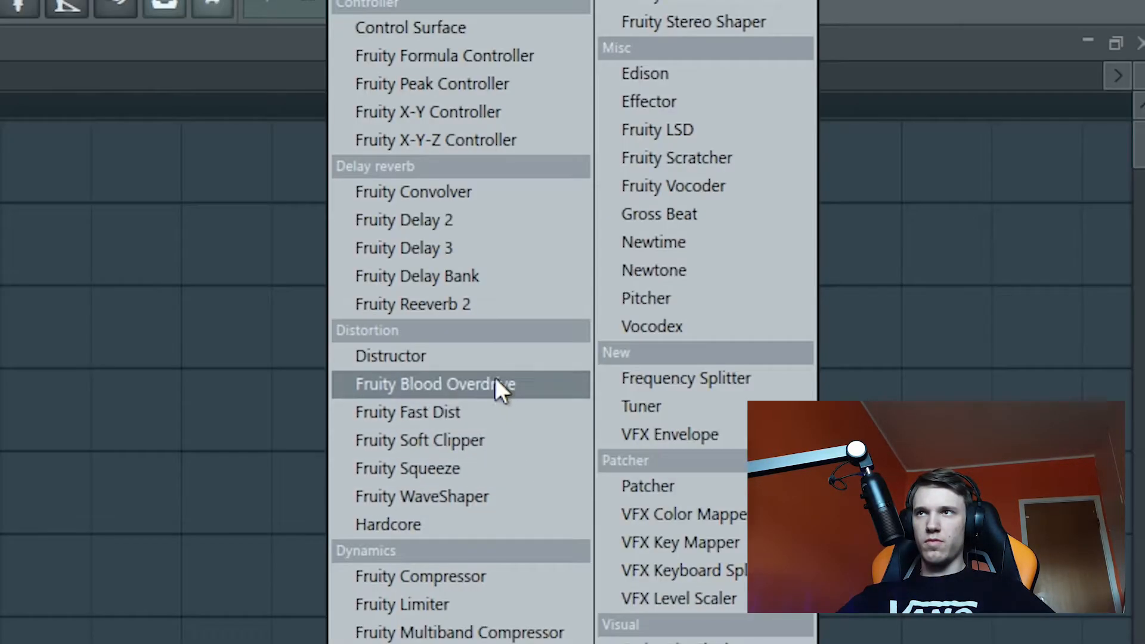
left_click(459, 303)
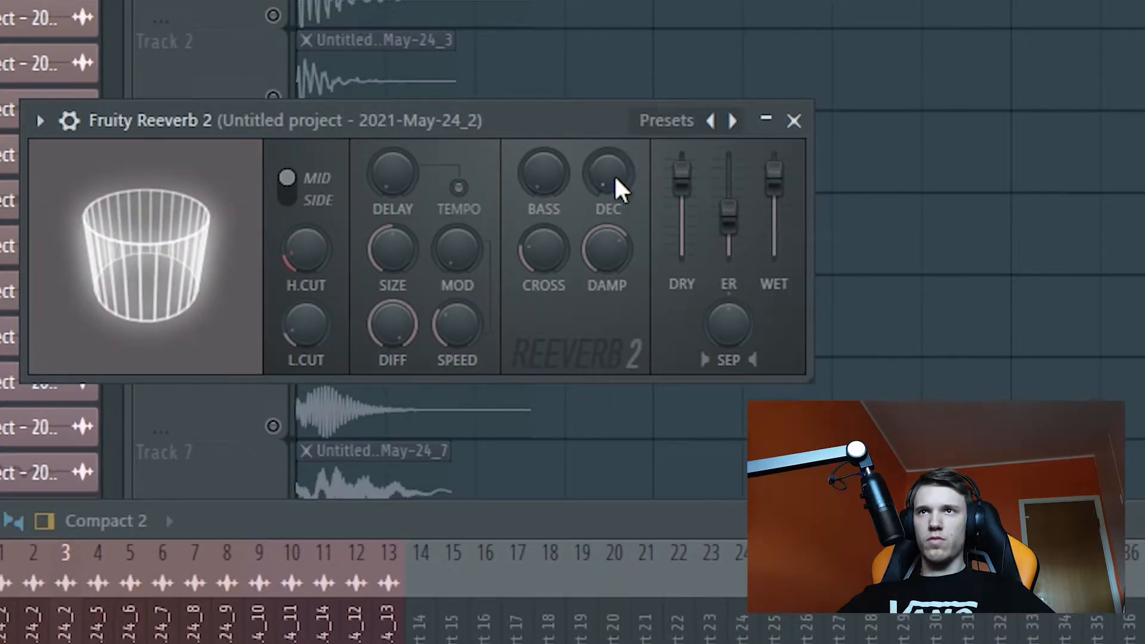
mouse_move(392, 249)
left_mouse_down()
mouse_move(392, 277)
mouse_move(388, 252)
left_mouse_up()
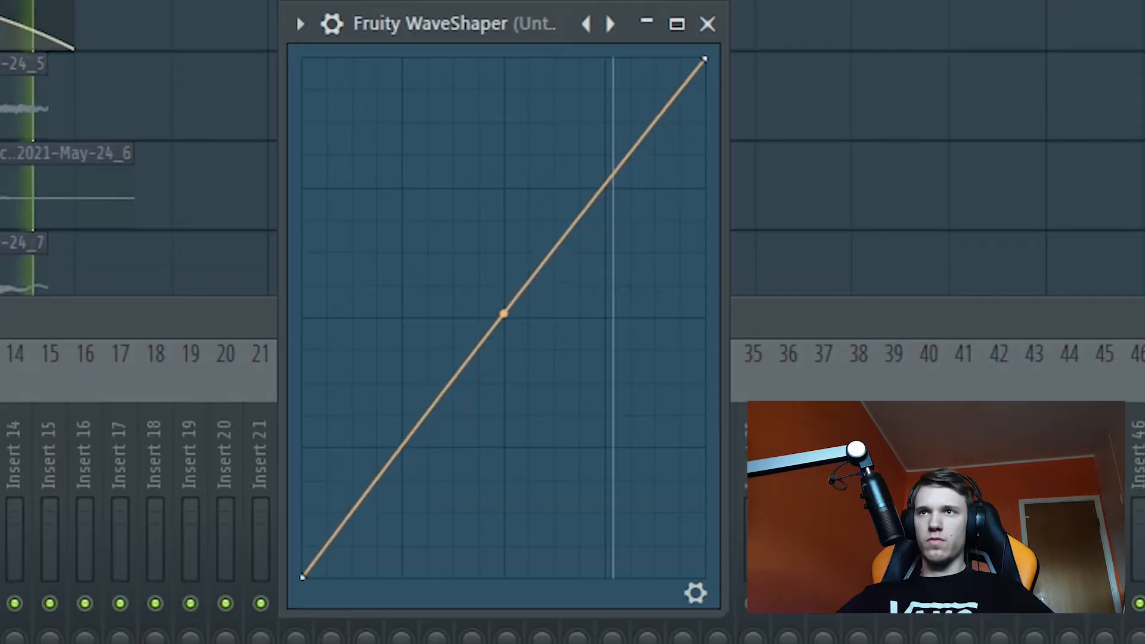
left_click_drag(504, 313, 503, 192)
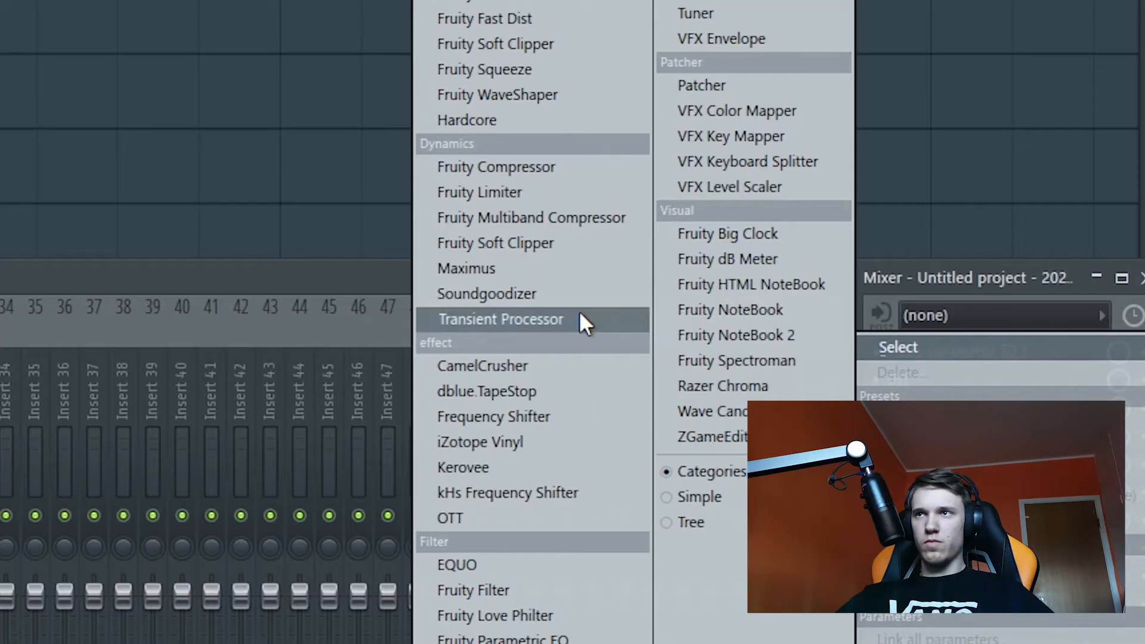
Step: Add another Transient Processor to mixer track 3, raise its attack, lower its release, and ease the attack back down
left_click(578, 320)
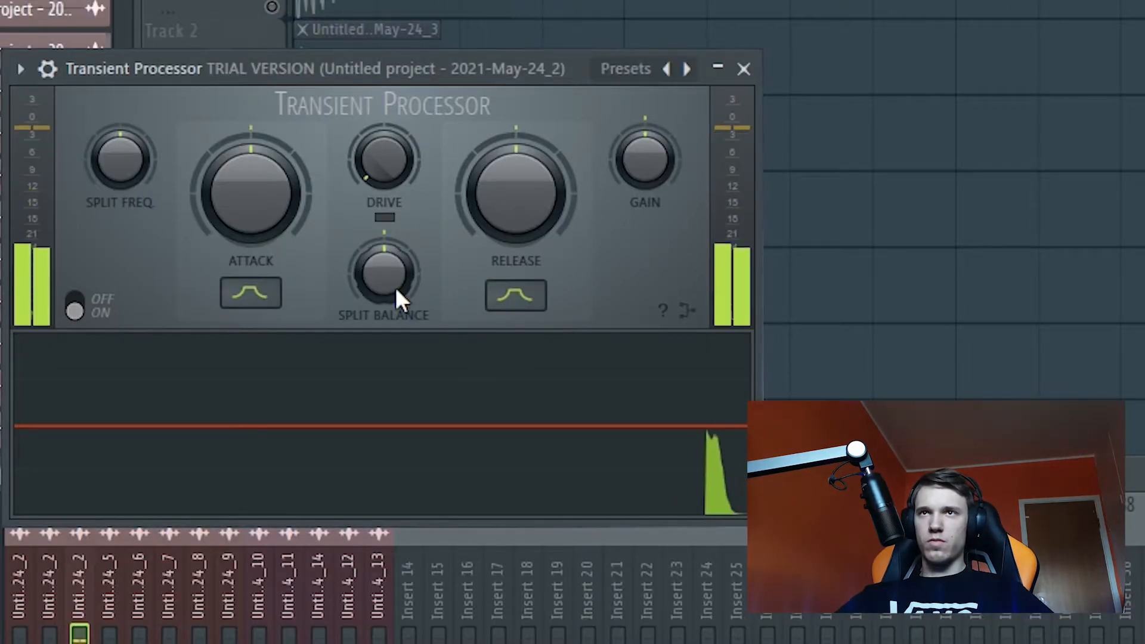
left_click_drag(286, 193, 286, 149)
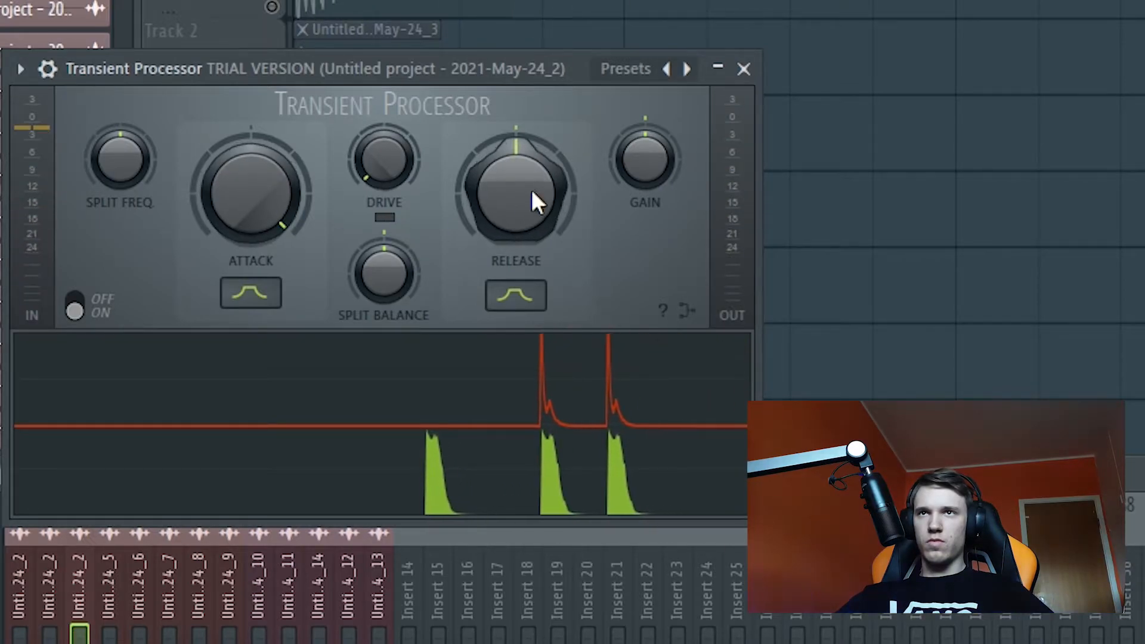
left_click_drag(532, 188, 531, 238)
left_click_drag(251, 191, 250, 226)
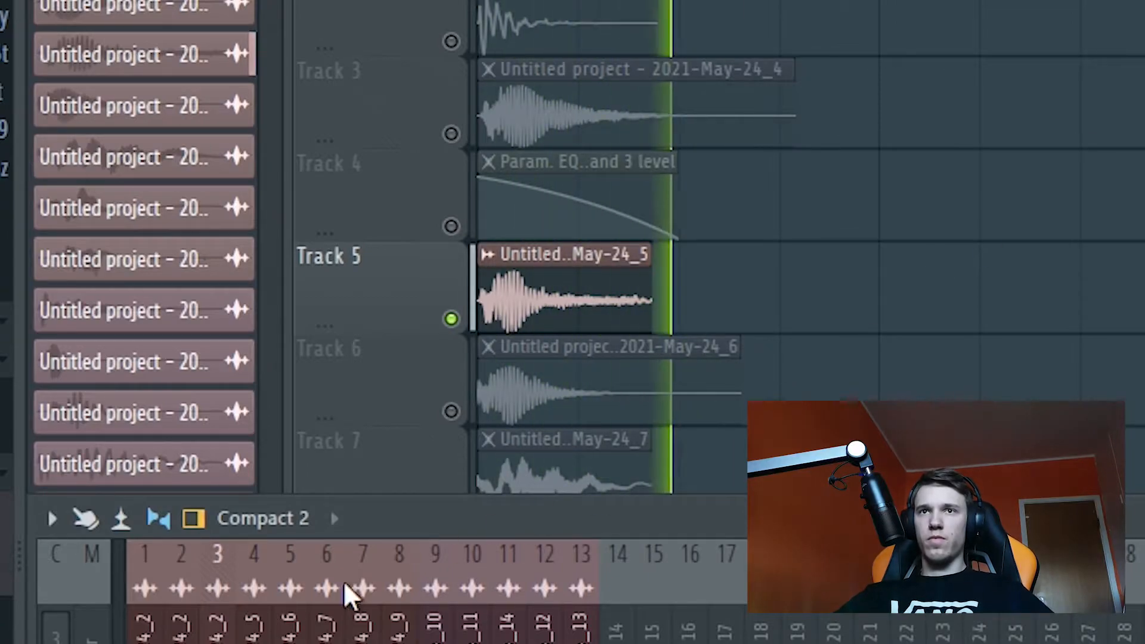
Step: Copy mixer track 3's effects chain onto mixer track 4 using its saved mixer track state
right_click(171, 238)
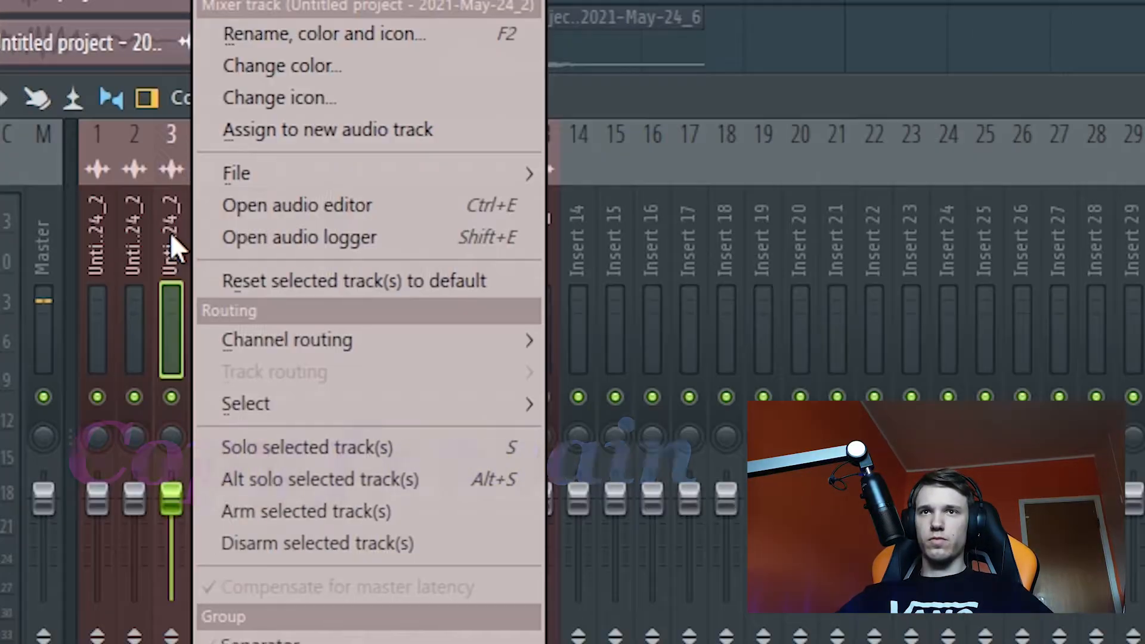
mouse_move(346, 173)
left_click_drag(680, 150, 185, 242)
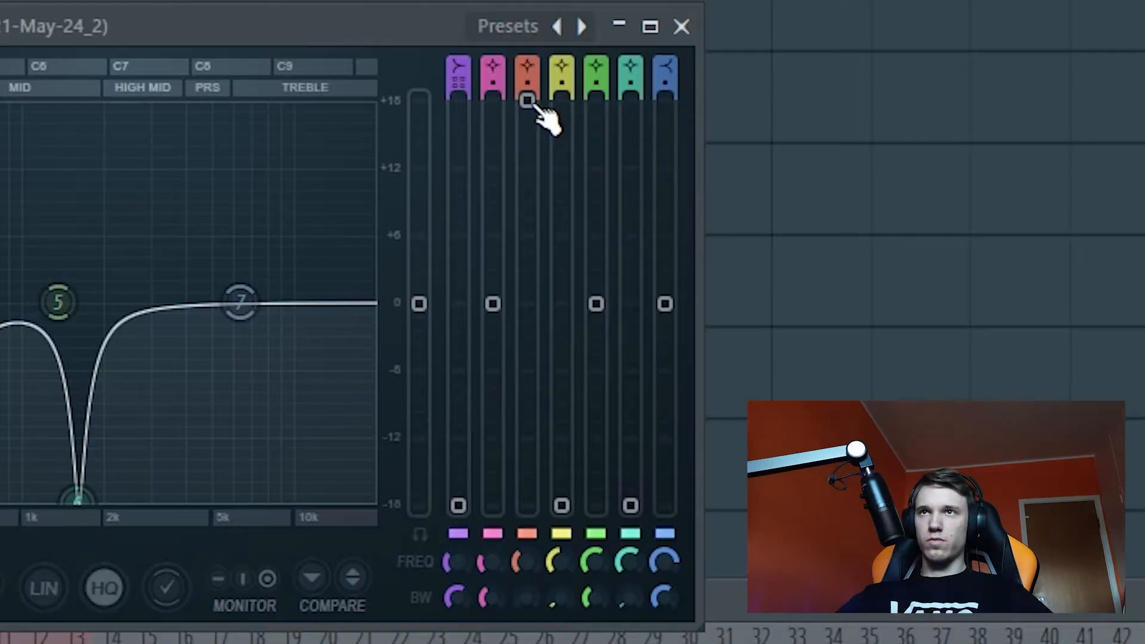
Step: Create an automation clip for the level of EQ band 3 on mixer track 4
right_click(527, 102)
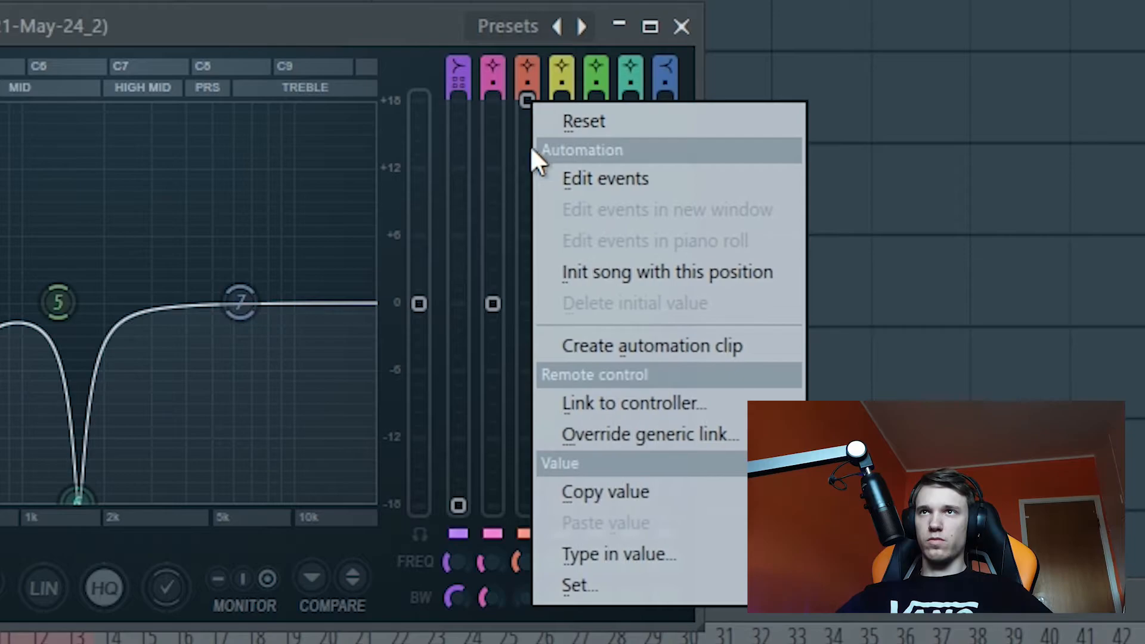
left_click(667, 352)
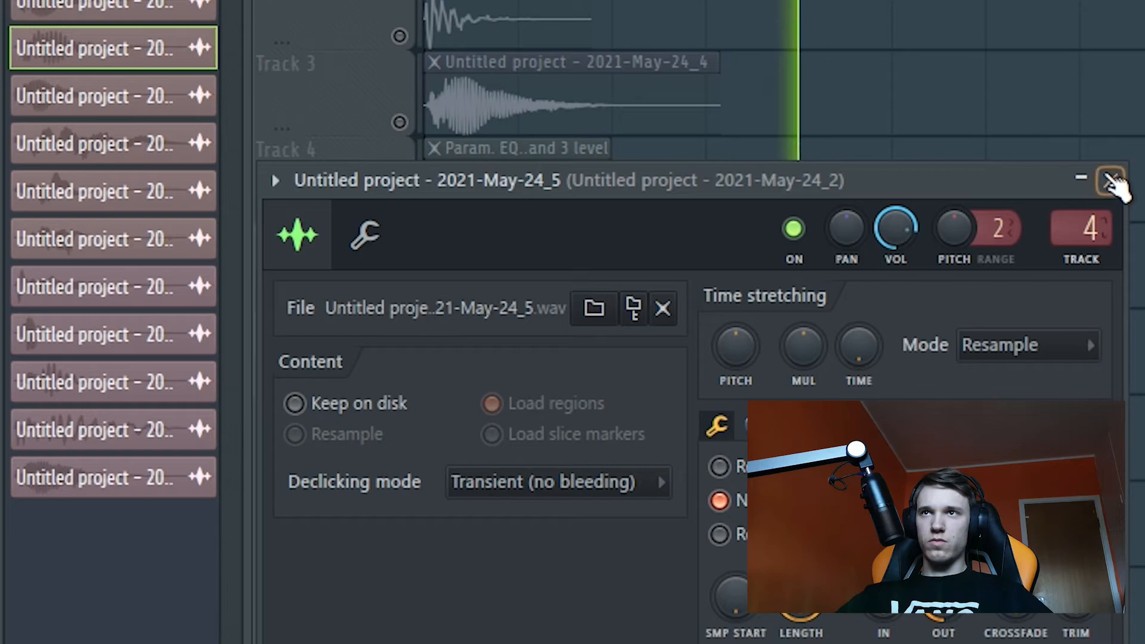
left_click(1111, 182)
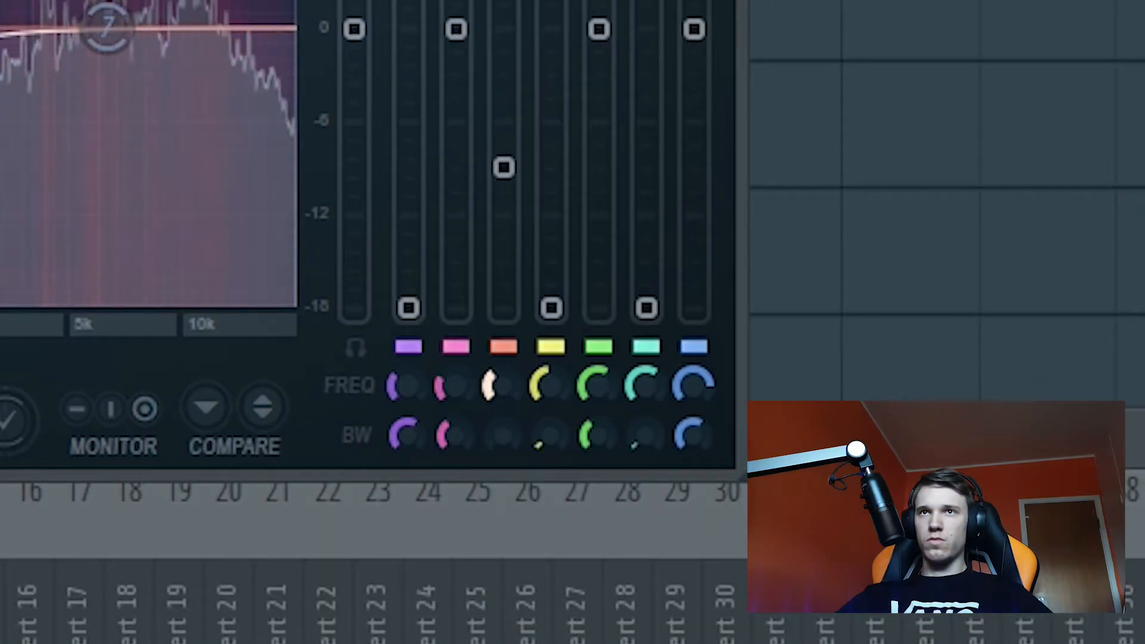
Step: Adjust EQ band 3's frequency and reduce Transient Processor's attack on mixer track 4
left_click_drag(503, 167, 504, 230)
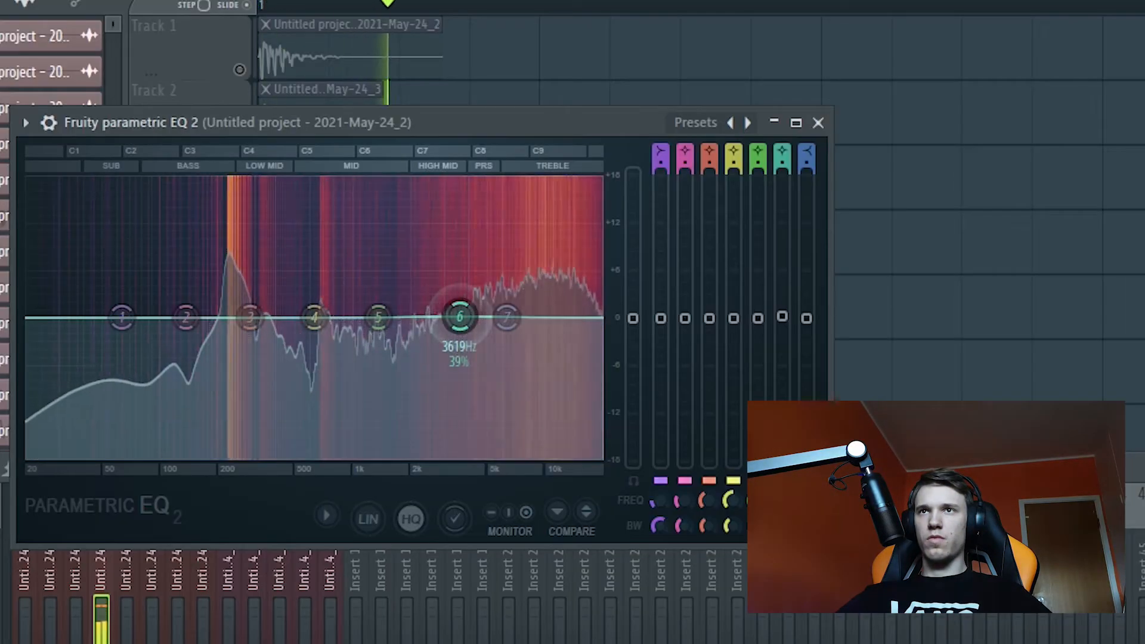
left_click_drag(487, 315, 489, 358)
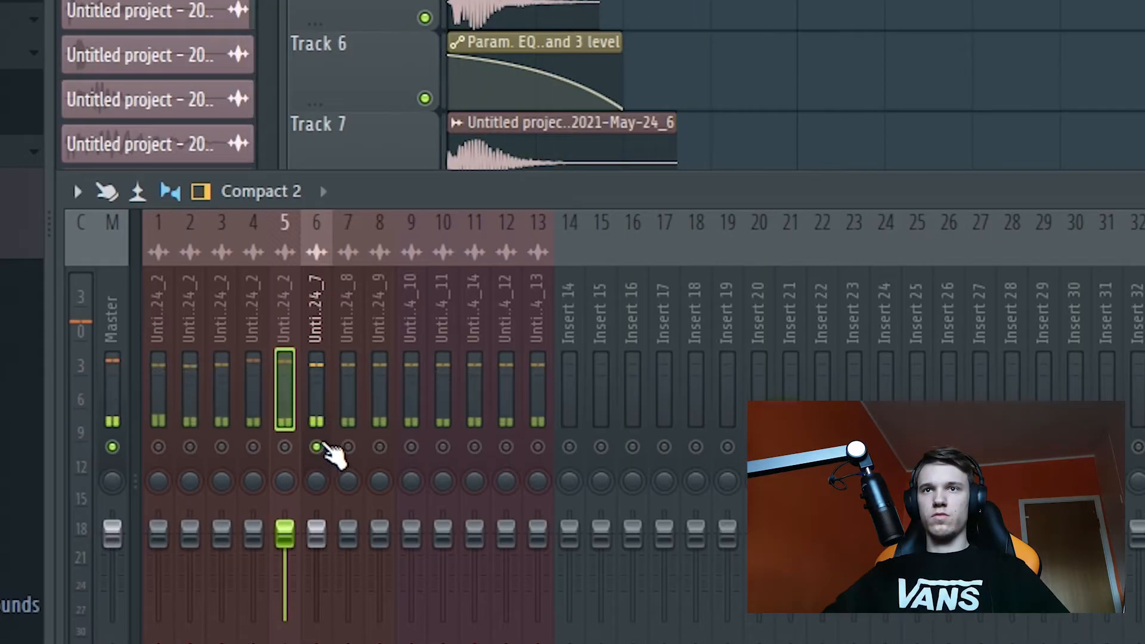
left_click(327, 382)
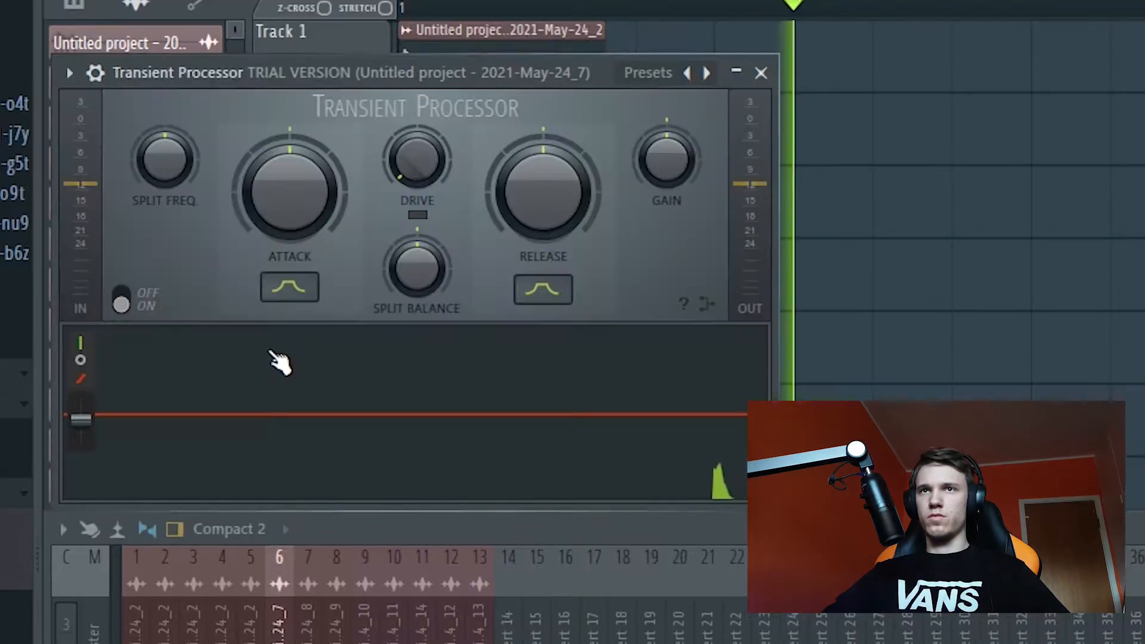
Step: Set Transient Processor's attack to the maximum and its release to the minimum on mixer track 6
left_click_drag(321, 209, 341, 174)
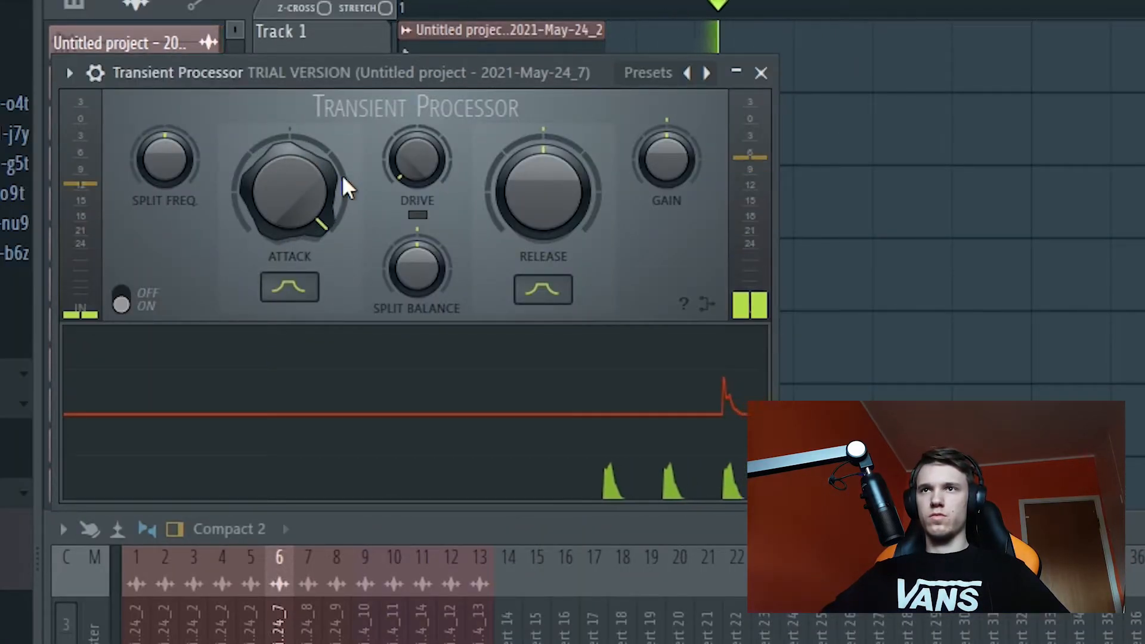
left_click_drag(543, 191, 542, 194)
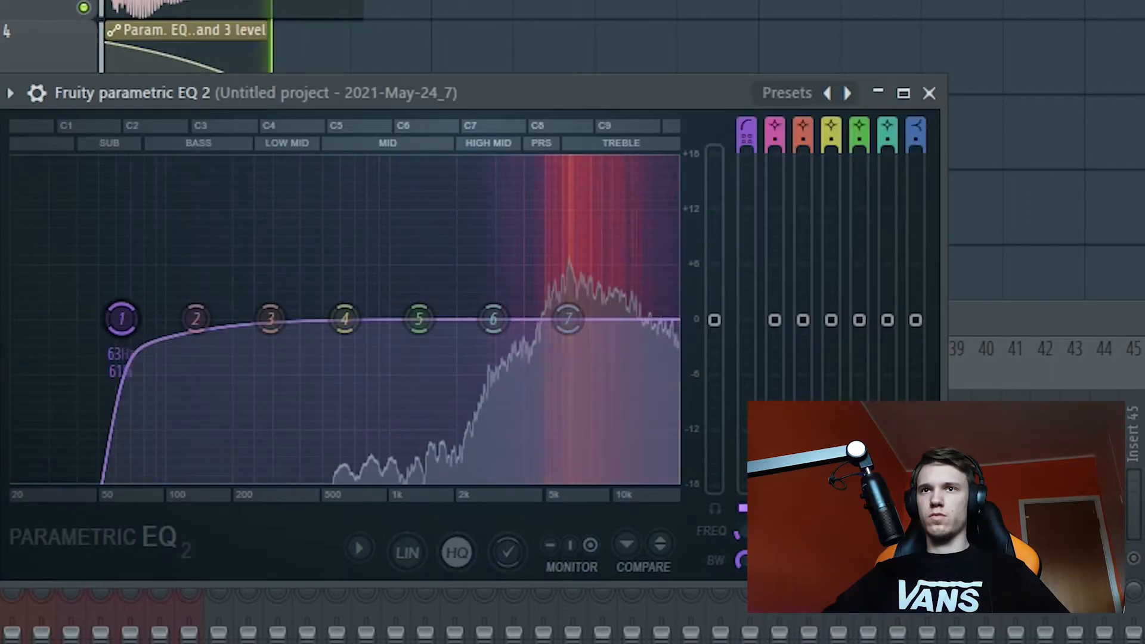
left_click_drag(121, 318, 494, 318)
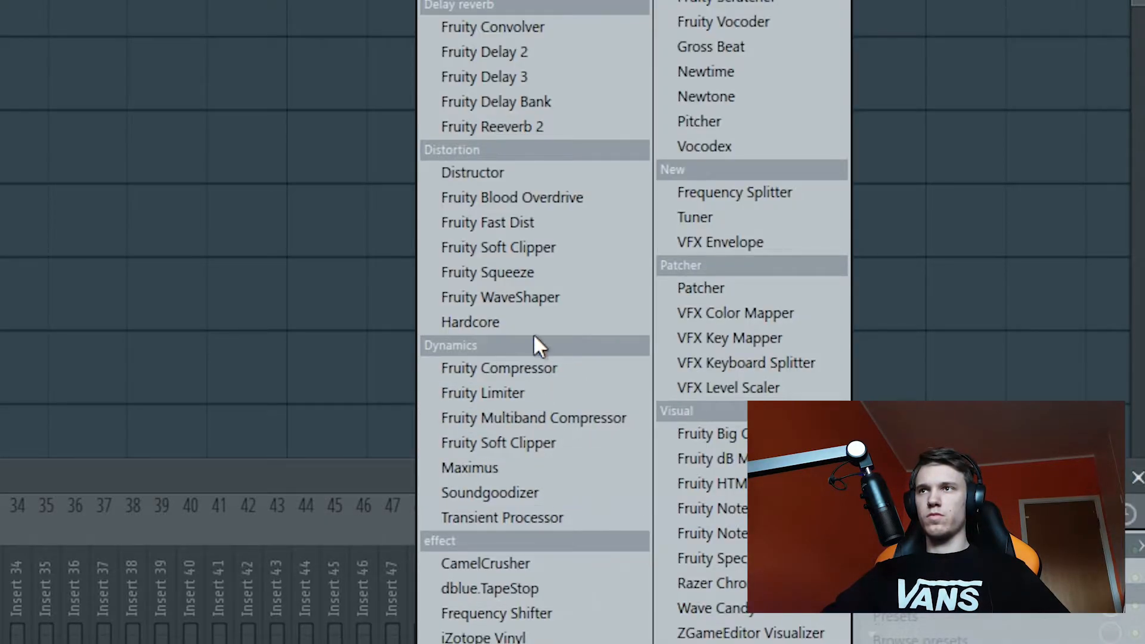
Step: Add Fruity WaveShaper to mixer track 6, raise its curve's midpoint steeply, and fine-tune the effect settings
left_click(534, 305)
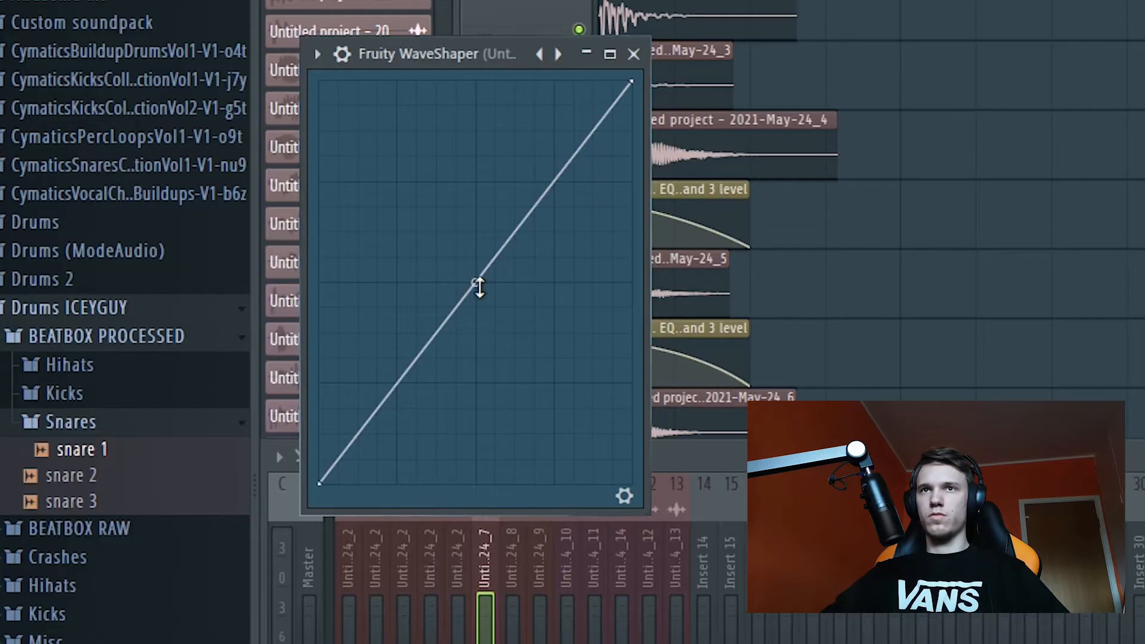
left_click_drag(476, 284, 475, 107)
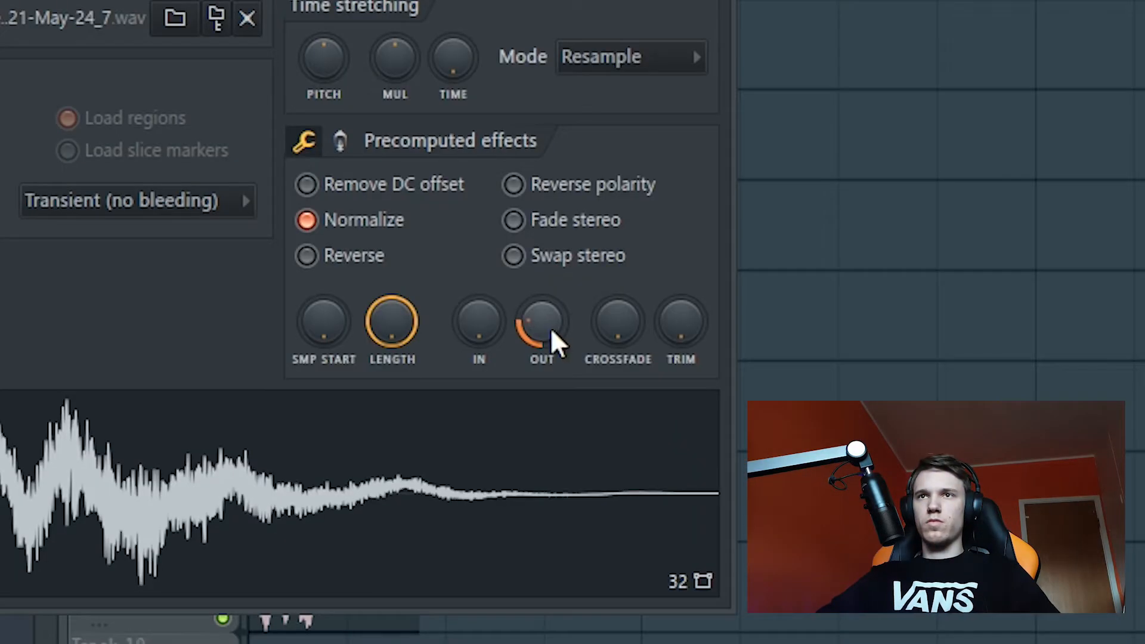
left_click_drag(548, 327, 548, 292)
left_click_drag(547, 340, 541, 346)
left_click_drag(541, 332, 503, 304)
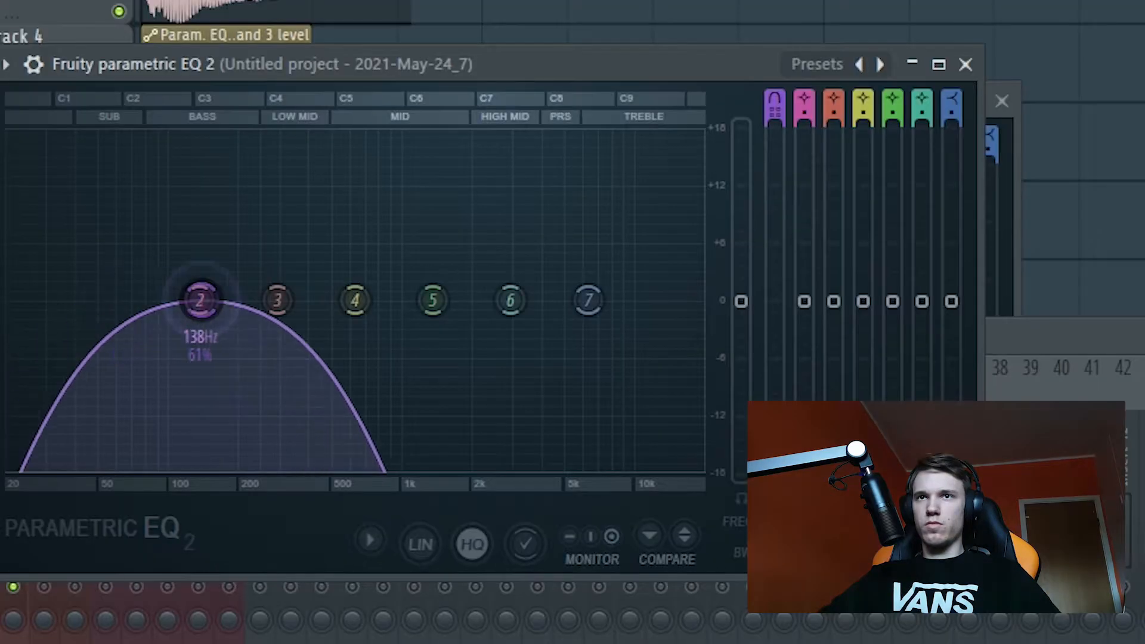
Step: Add Fruity Stereo Enhancer to mixer track 6 and turn its phase offset toward the right while the sound plays
left_click_drag(199, 298, 559, 300)
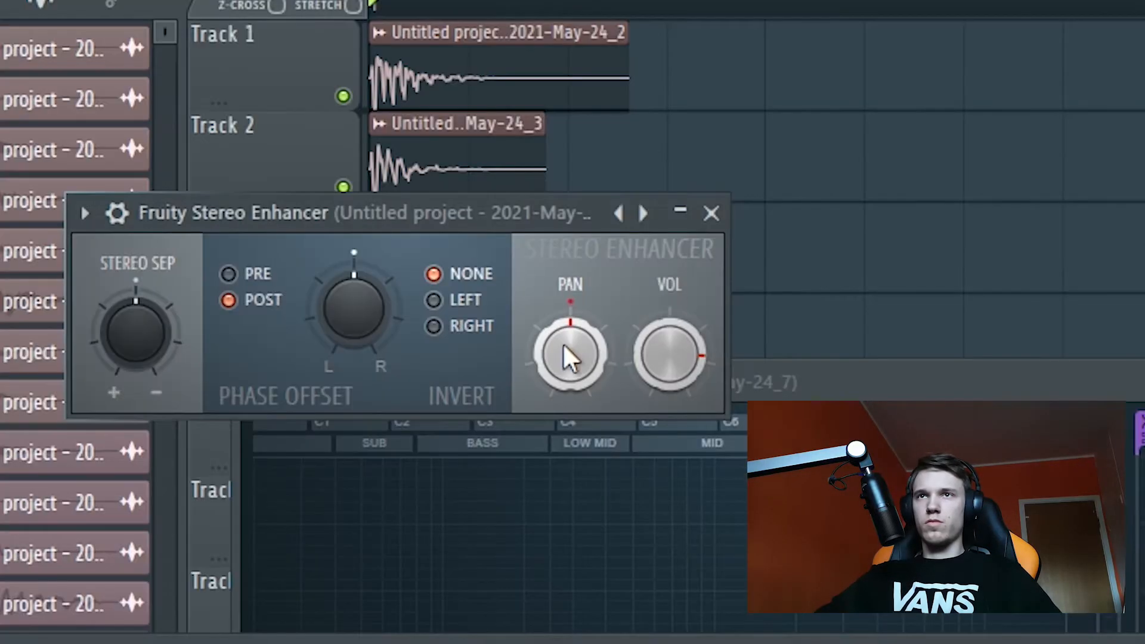
left_click_drag(353, 308, 353, 280)
key("space")
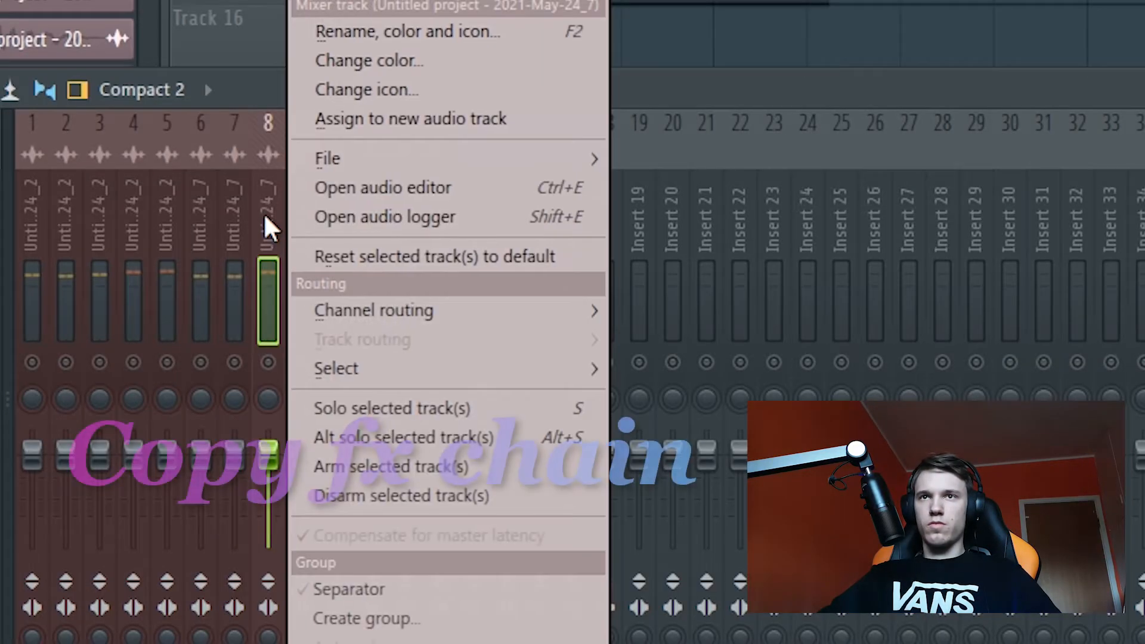
Step: Copy mixer track 6's effects chain onto mixer tracks 7 to 10 using its saved mixer track state
mouse_move(340, 161)
left_click_drag(733, 137, 349, 218)
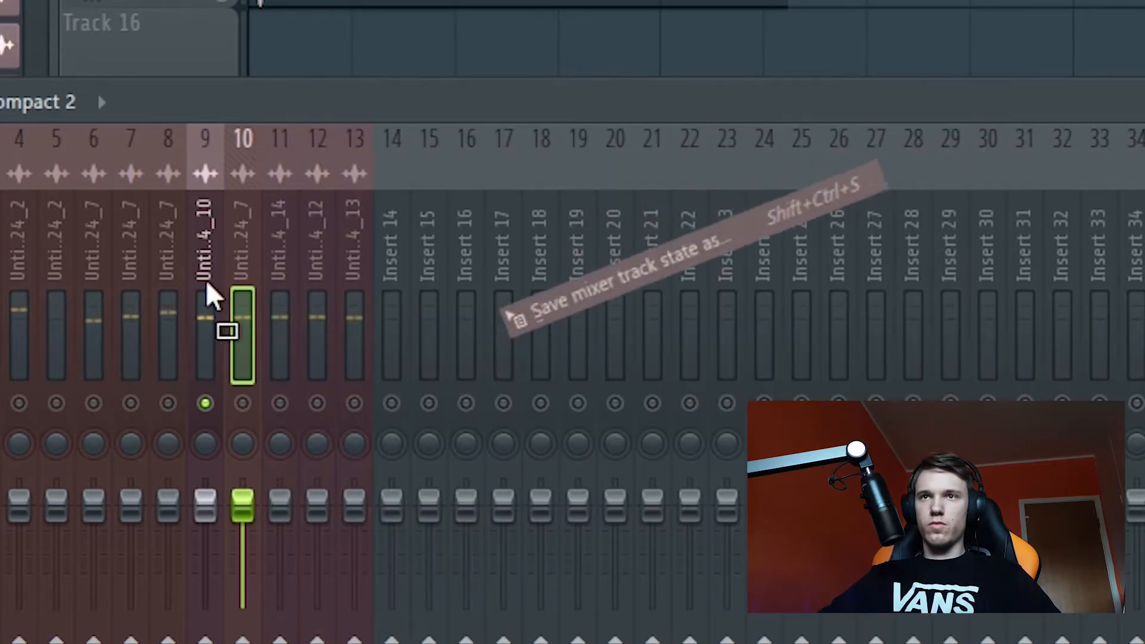
left_click_drag(210, 293, 209, 243)
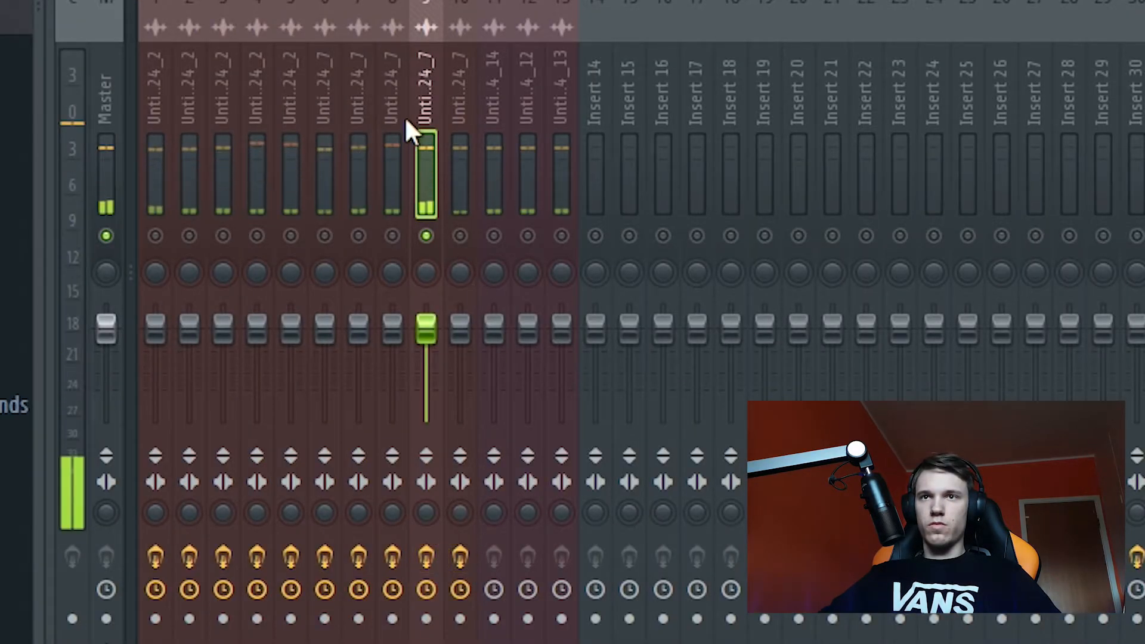
Step: Create another automation clip for EQ band 3's level, with the band at its maximum boost
left_click(391, 98)
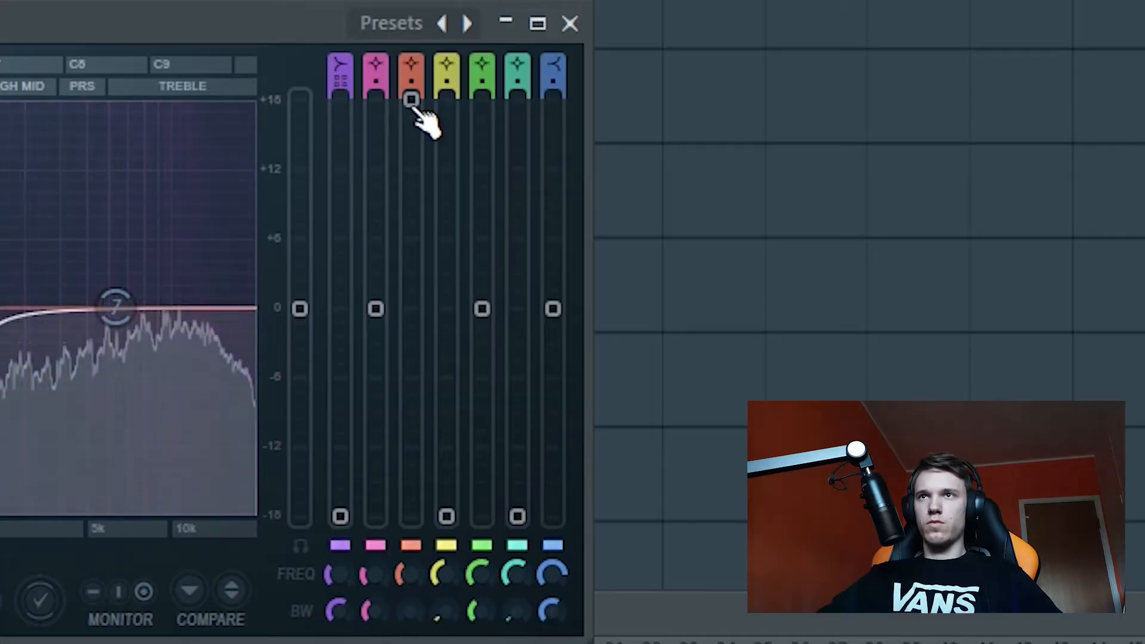
right_click(413, 101)
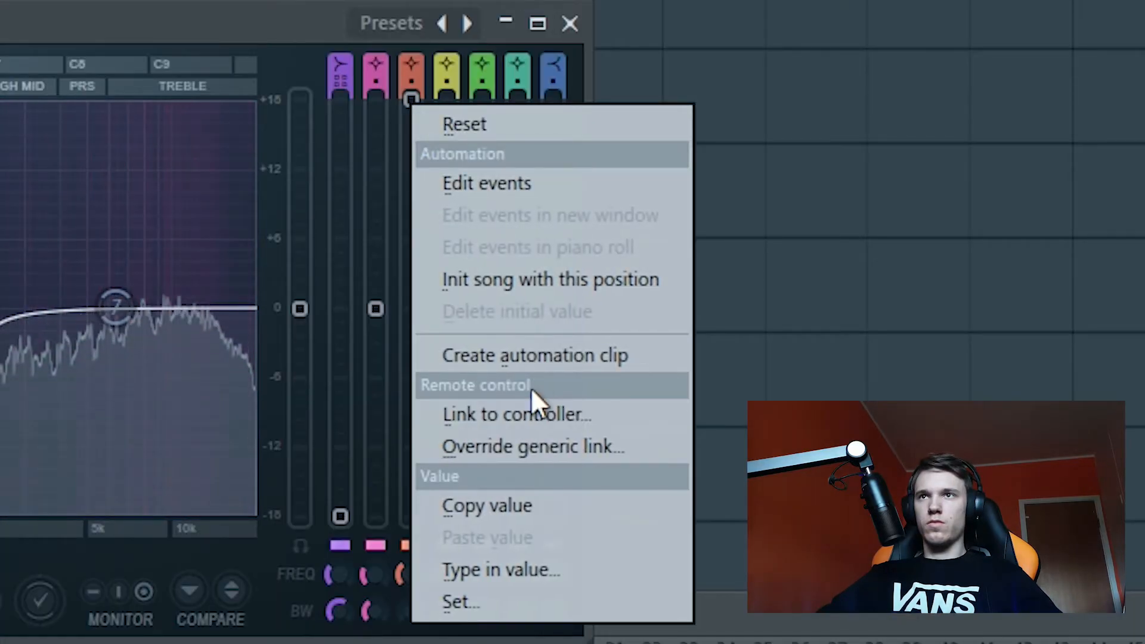
left_click(525, 352)
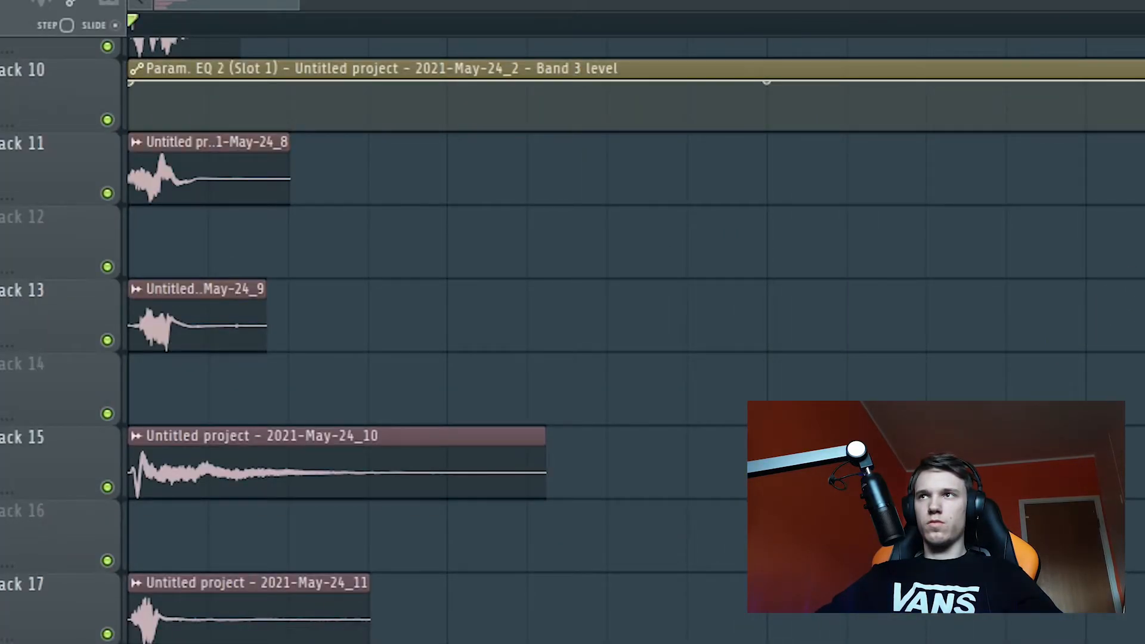
Step: Play the sound and move the new EQ band 3 automation clip down from playlist track 10 to track 16
left_click_drag(1144, 82, 294, 517)
key("space")
key("space")
key("space")
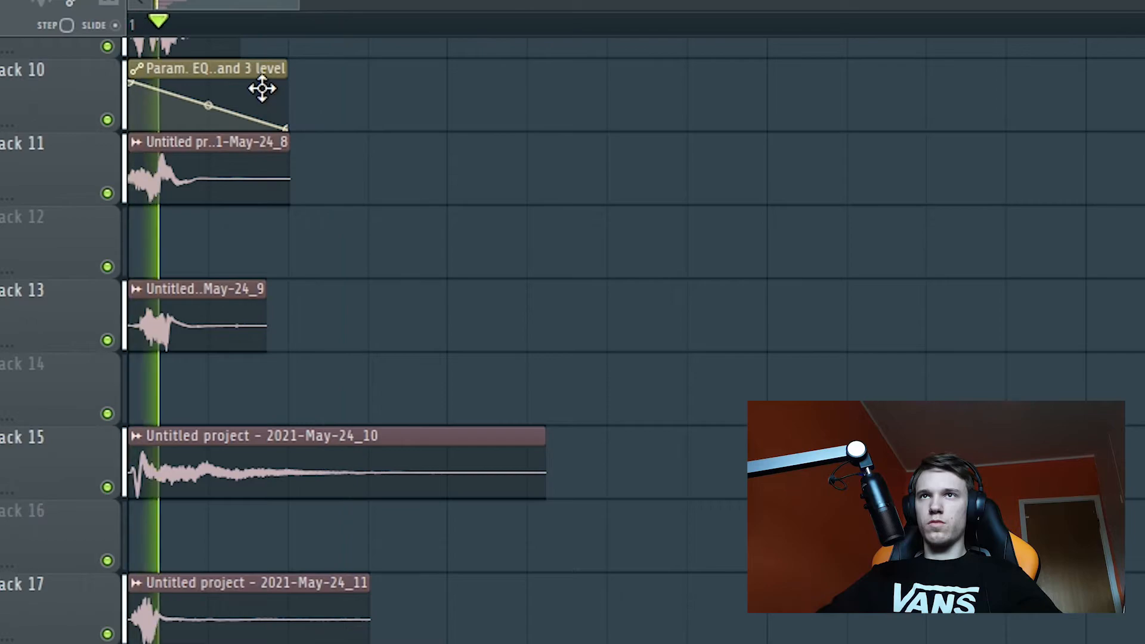
left_click_drag(261, 90, 177, 534)
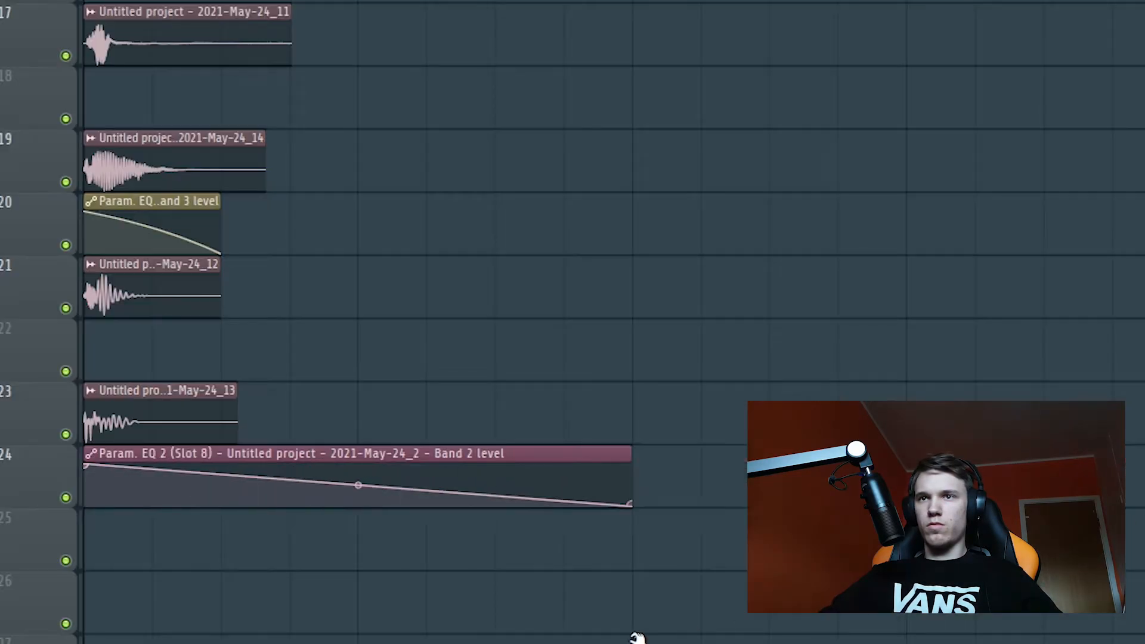
Step: Shape the curve of the automation clip for EQ band 2's level and play the sound with the low-end boost
left_click_drag(636, 634, 265, 611)
key("space")
key("space")
left_click_drag(157, 495, 156, 475)
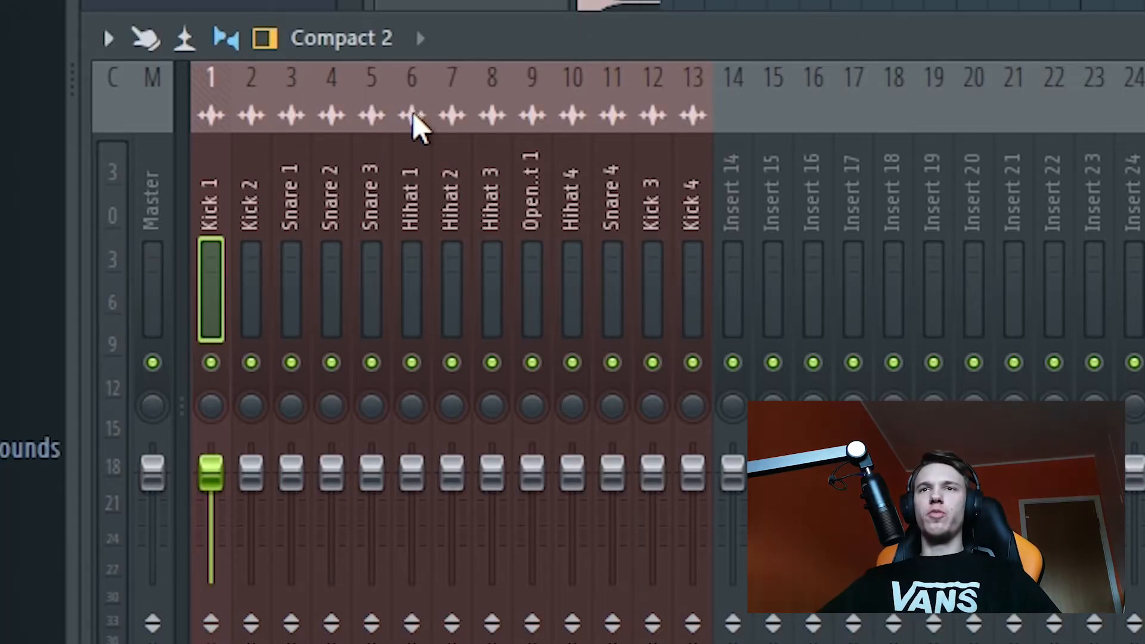
Step: Collapse and reopen the BEATBOX PROCESSED folder under Drums ICEYGUY to check where the finished samples belong
left_click_drag(260, 170, 194, 198)
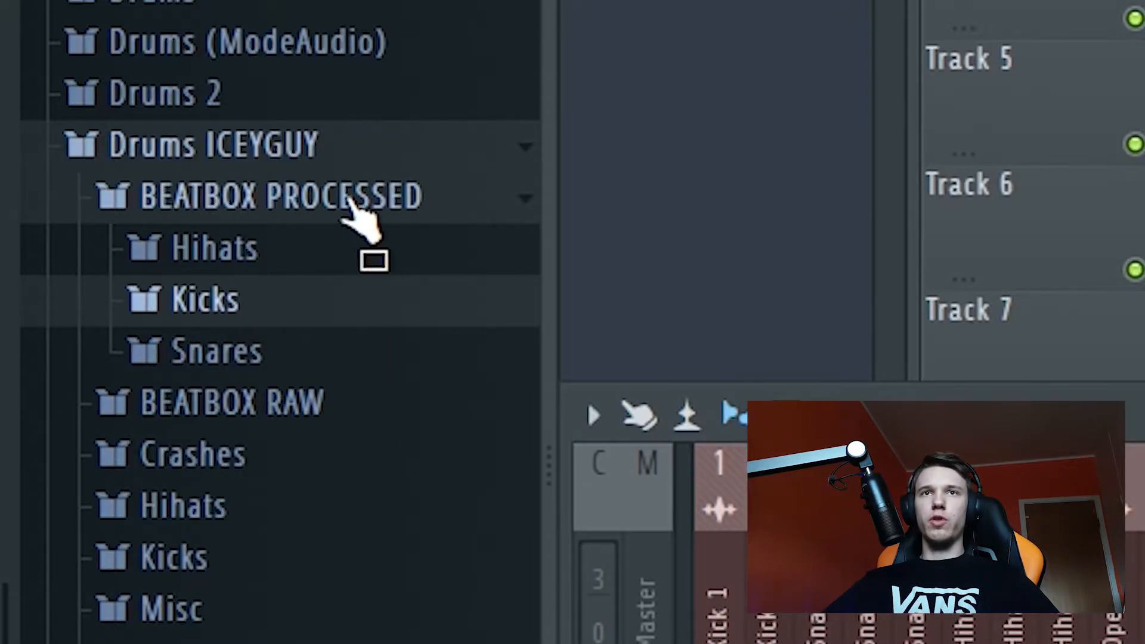
left_click(336, 202)
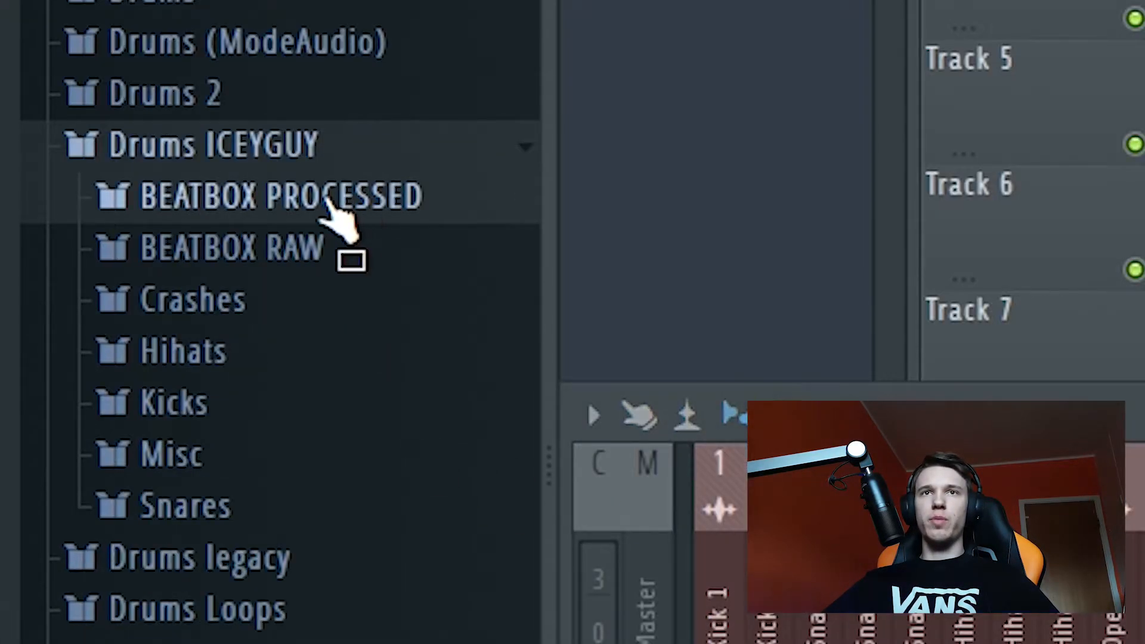
left_click(322, 203)
left_click(358, 200)
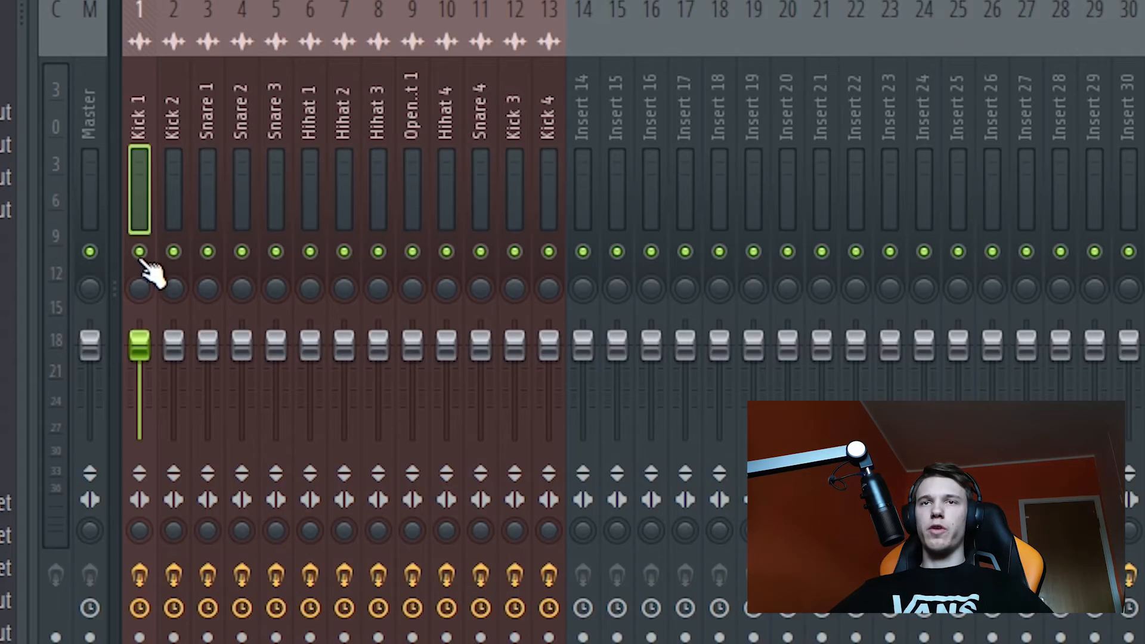
Step: Solo the Kick 1 mixer track, listen to it, and export the soloed kick as a WAV file named "kick 3"
right_click(140, 254)
key("space")
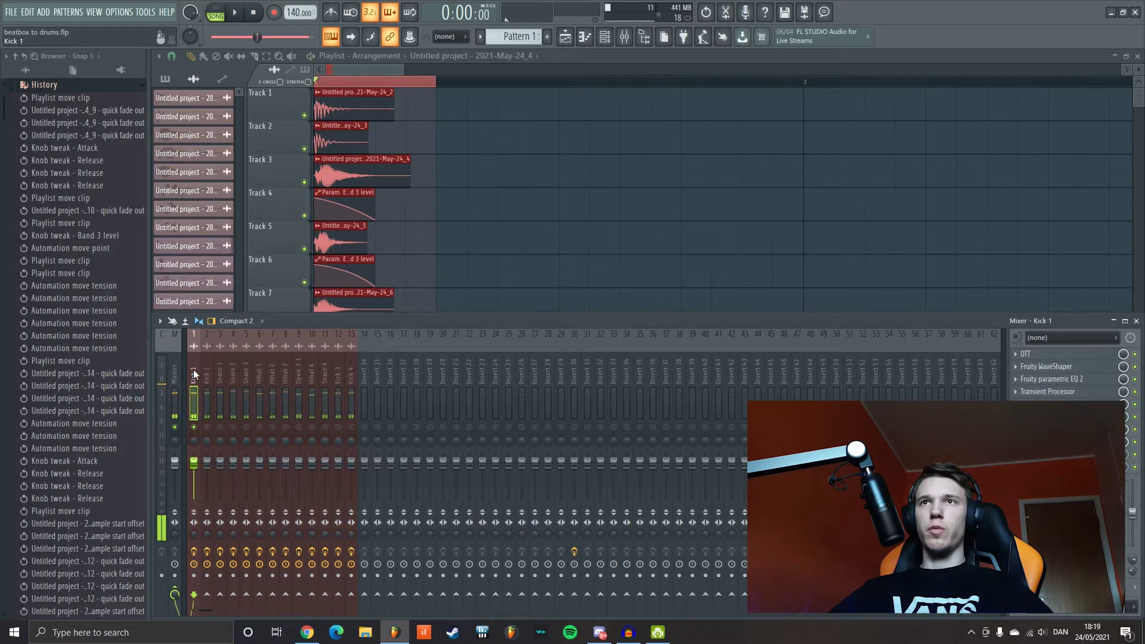
left_click(11, 12)
mouse_move(93, 118)
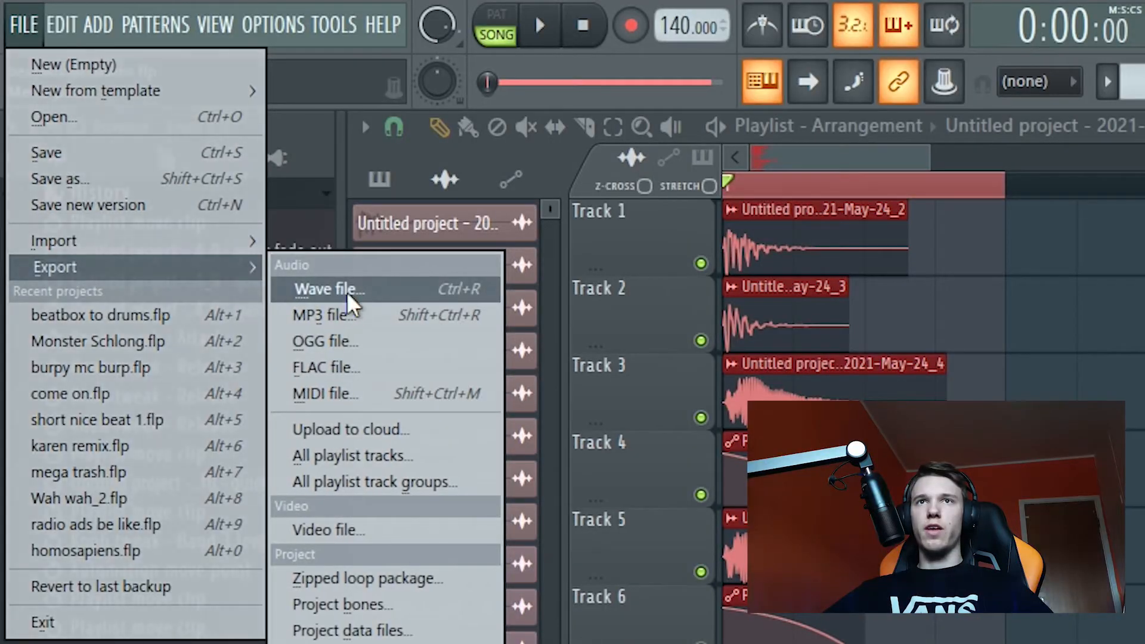
left_click(345, 291)
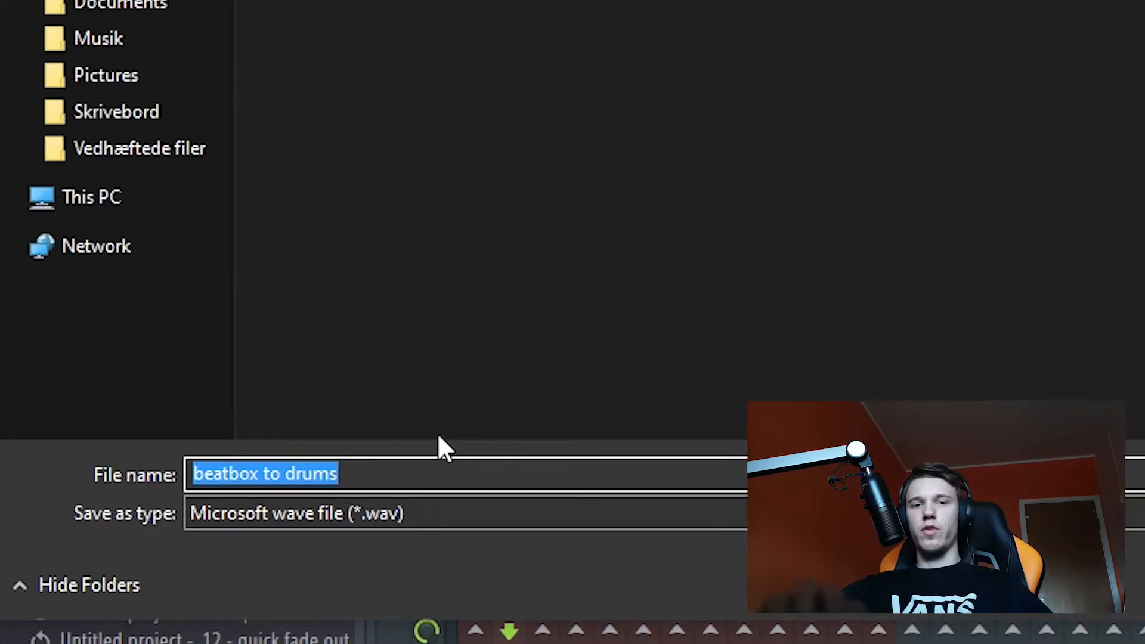
type("kick 3")
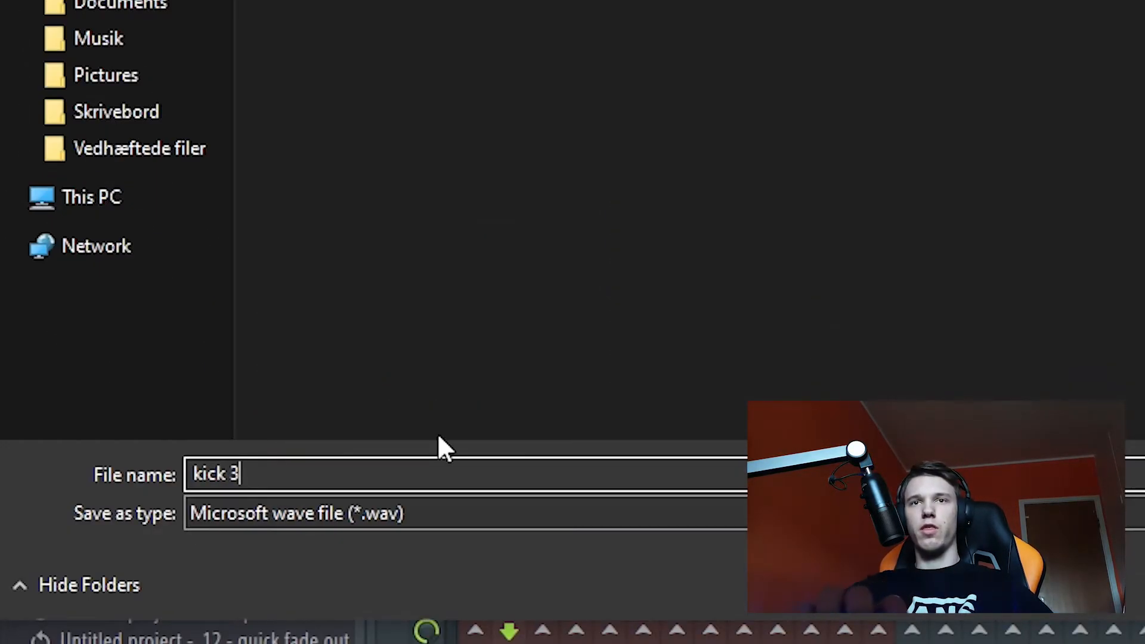
key("Return")
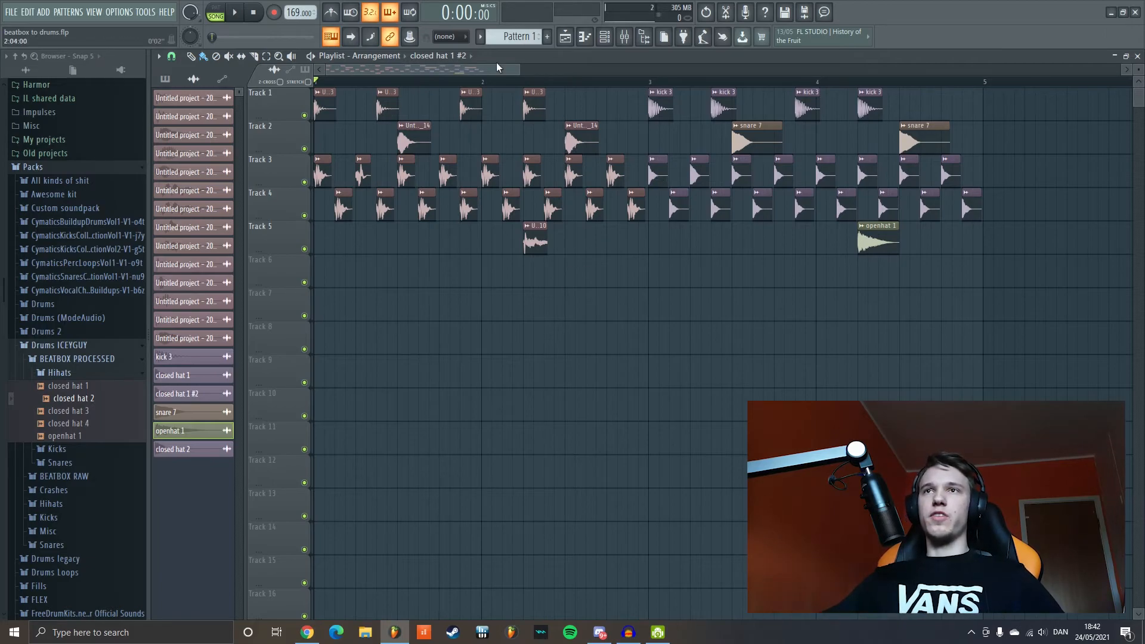
Step: Play the raw beatbox beat and move the playback position to bar 3, where the processed drum samples begin
key("space")
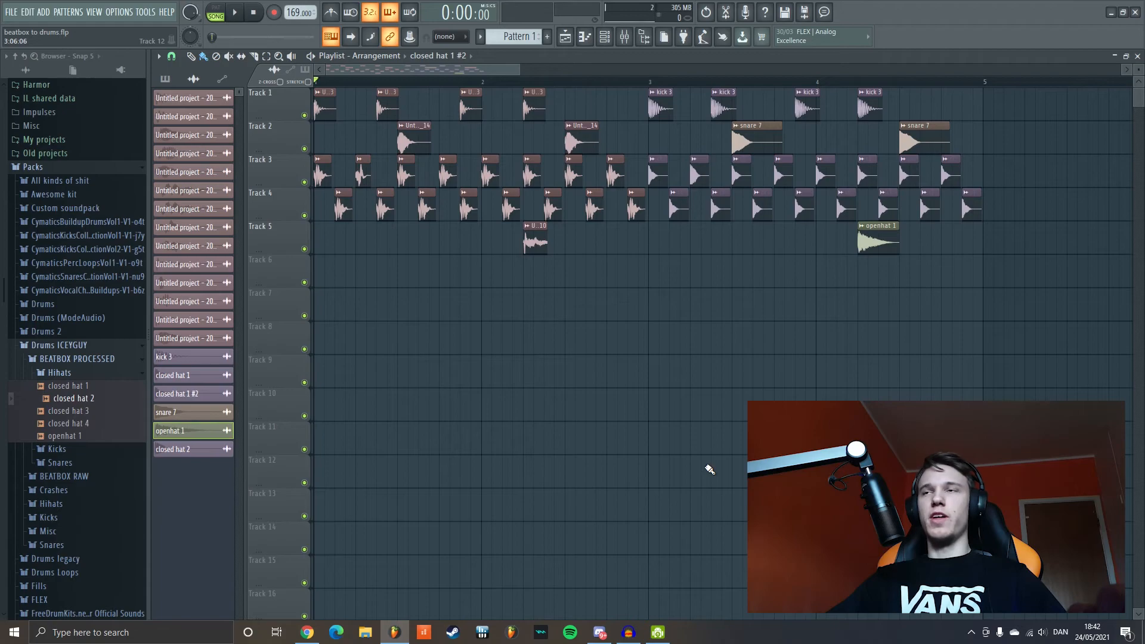
left_click(649, 81)
scroll(942, 402, "up", 3)
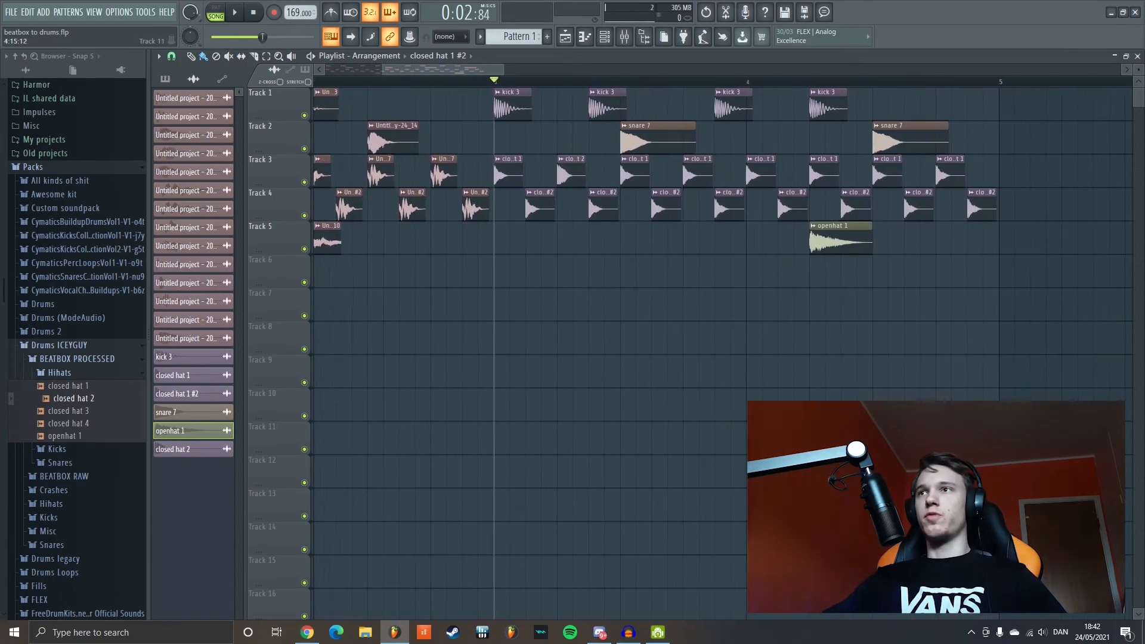
left_click_drag(463, 68, 466, 68)
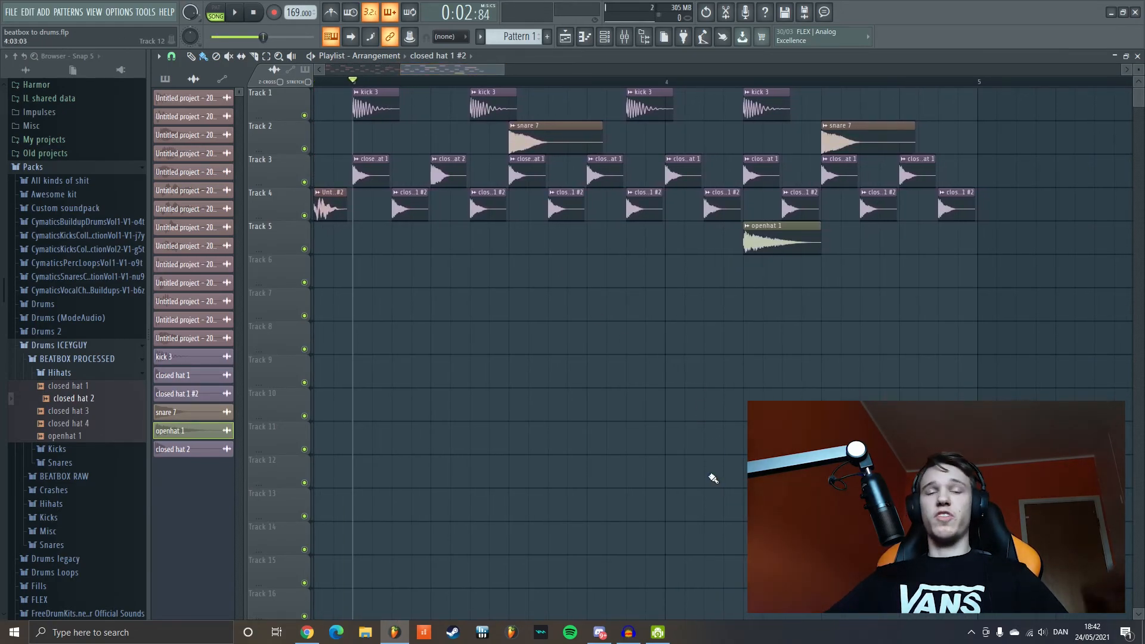